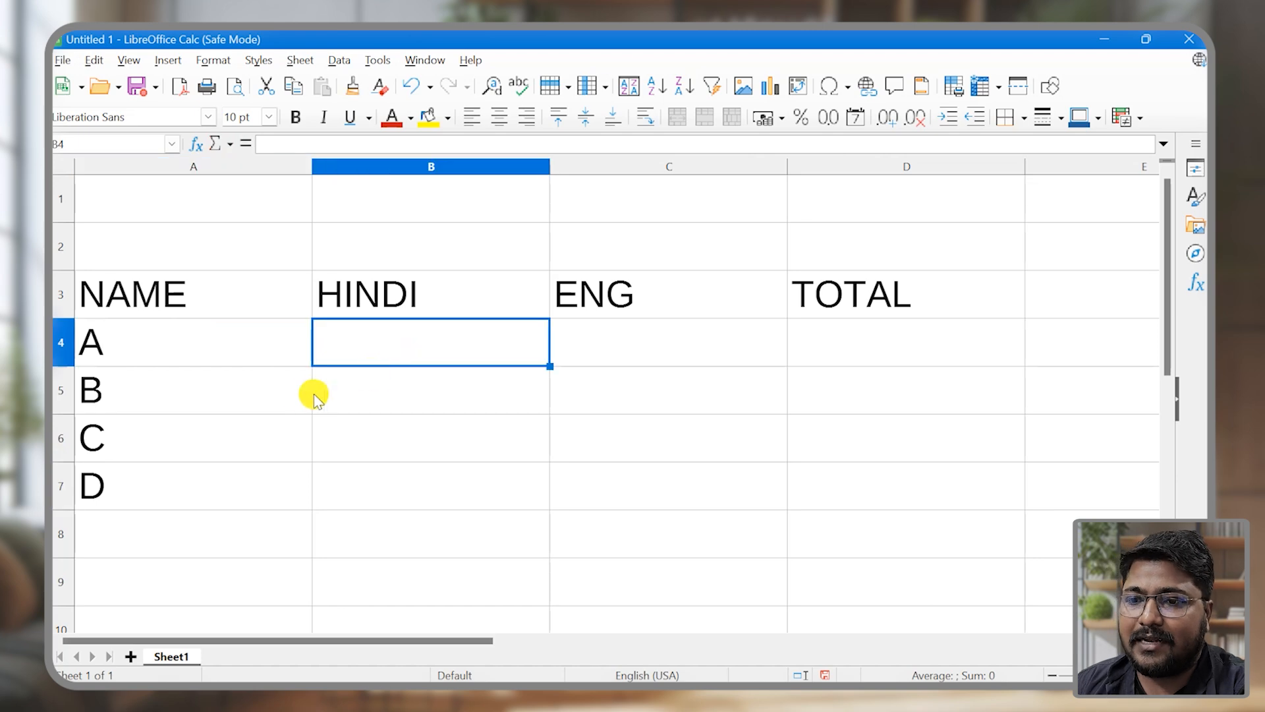
Enter 45 for Hindi and 55 for Eng in row 4, and fill both series down to row 7.
type("45")
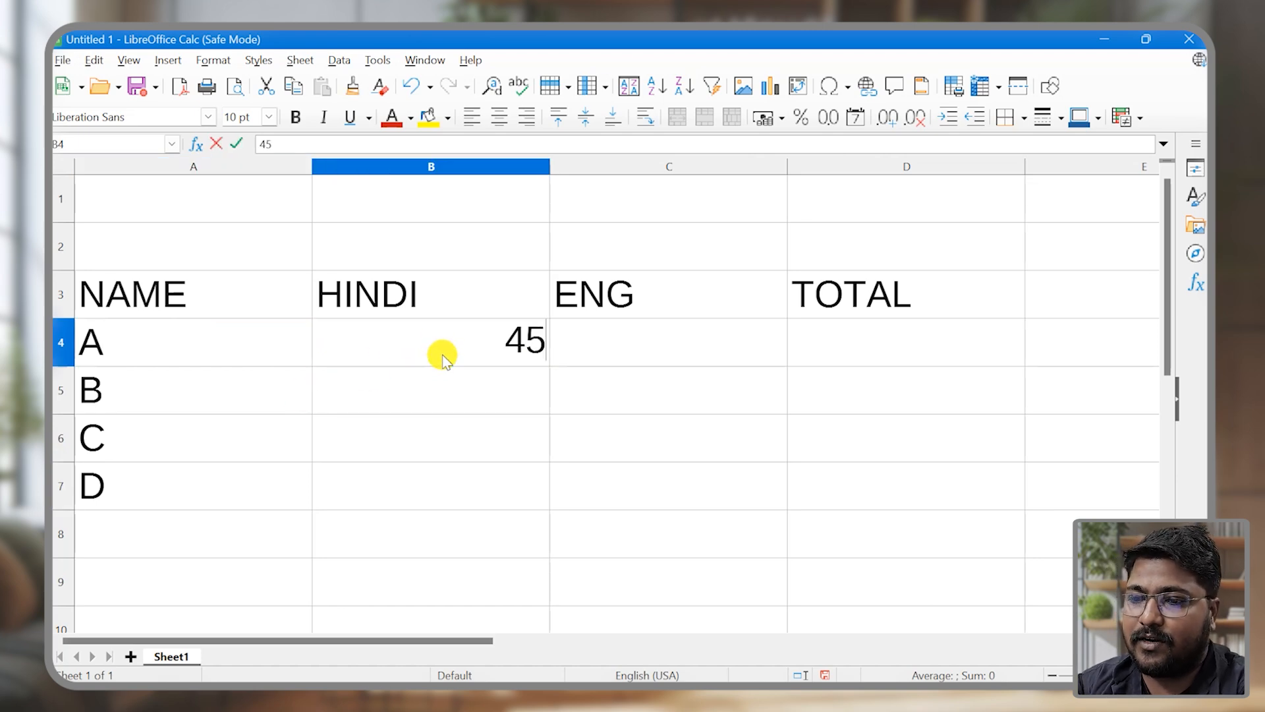
left_click(626, 321)
type("55")
key("Return")
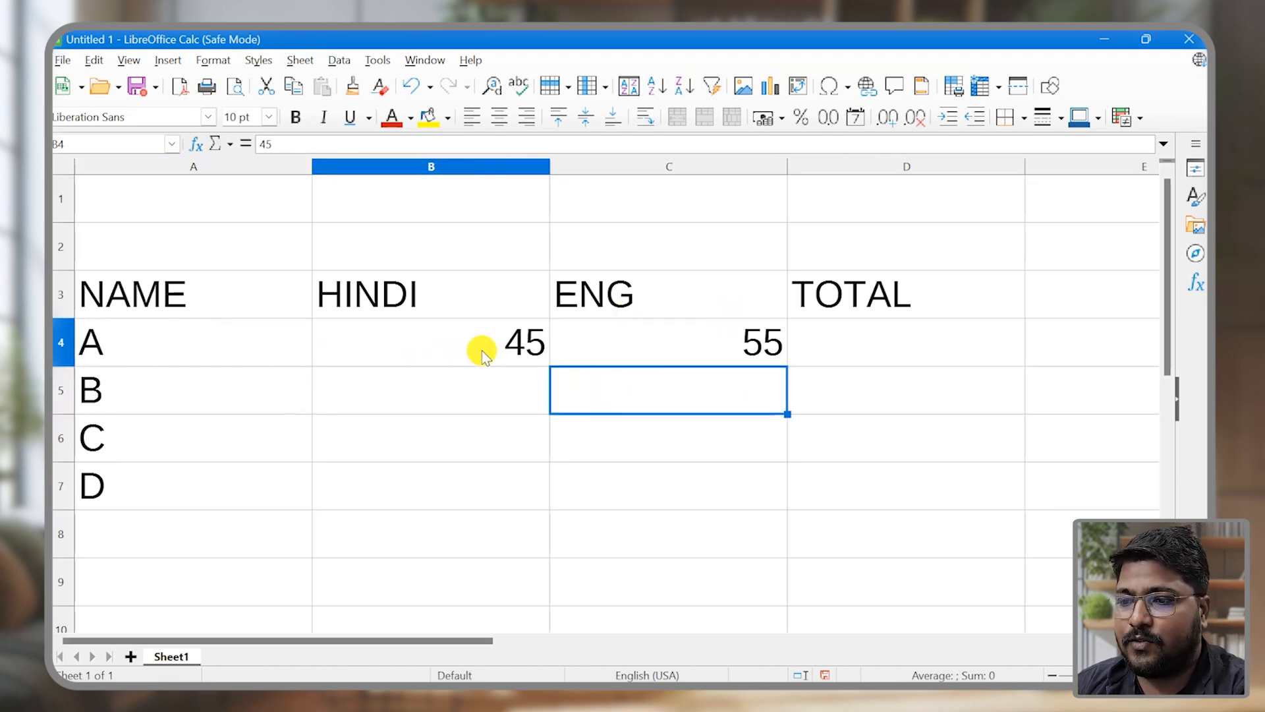
left_click_drag(481, 347, 623, 352)
left_click_drag(787, 366, 751, 507)
left_click(632, 344)
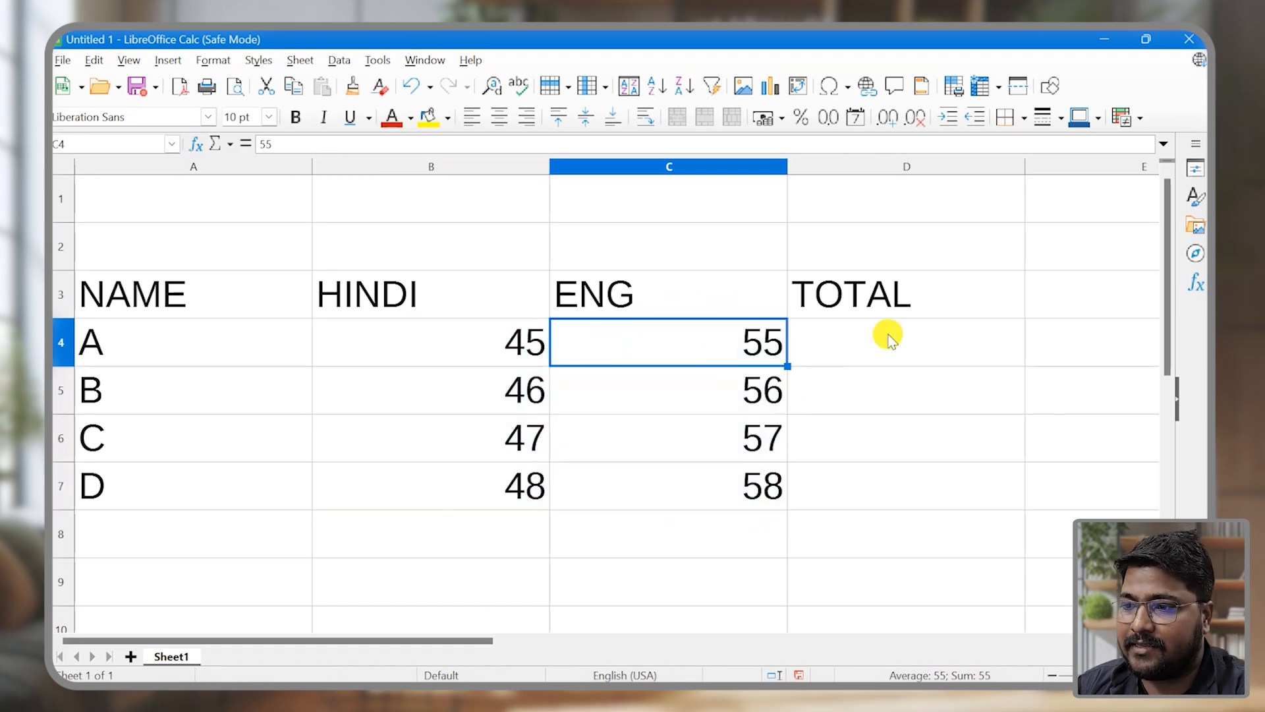
Total the marks in D4 with =SUM(B4:C4) and fill the formula down to D7.
left_click(812, 353)
type("=")
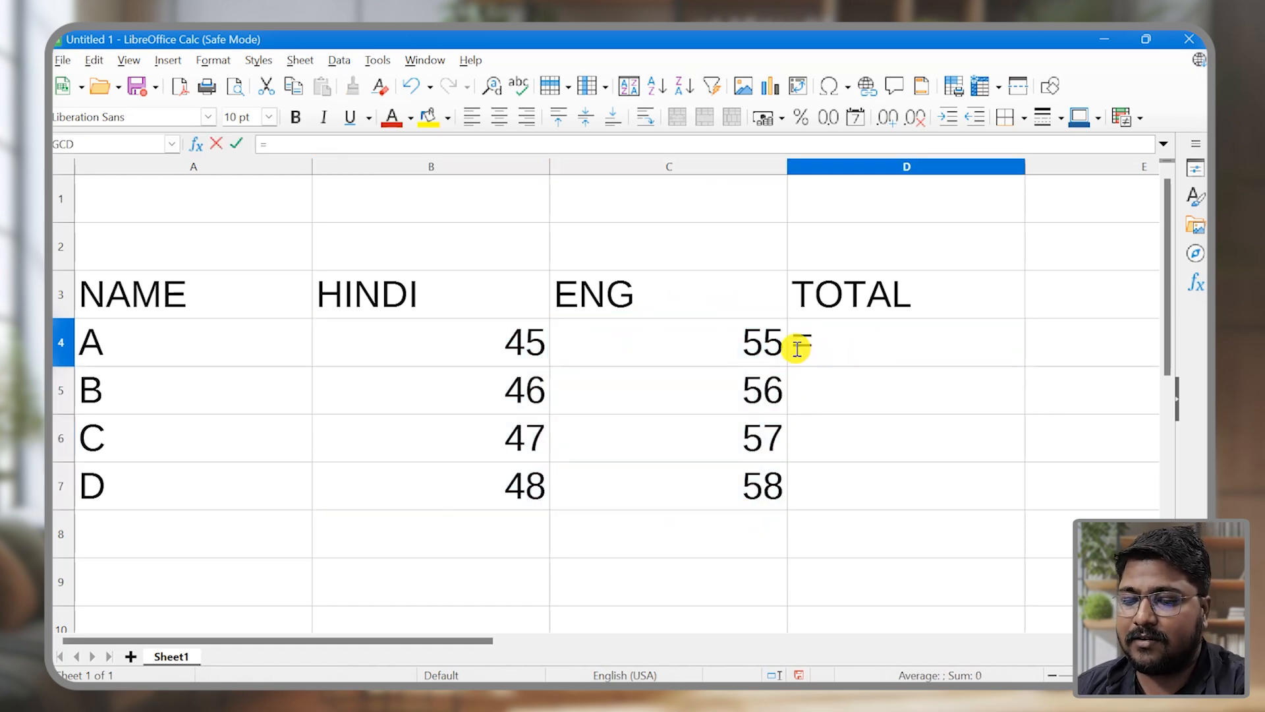
type("SUM")
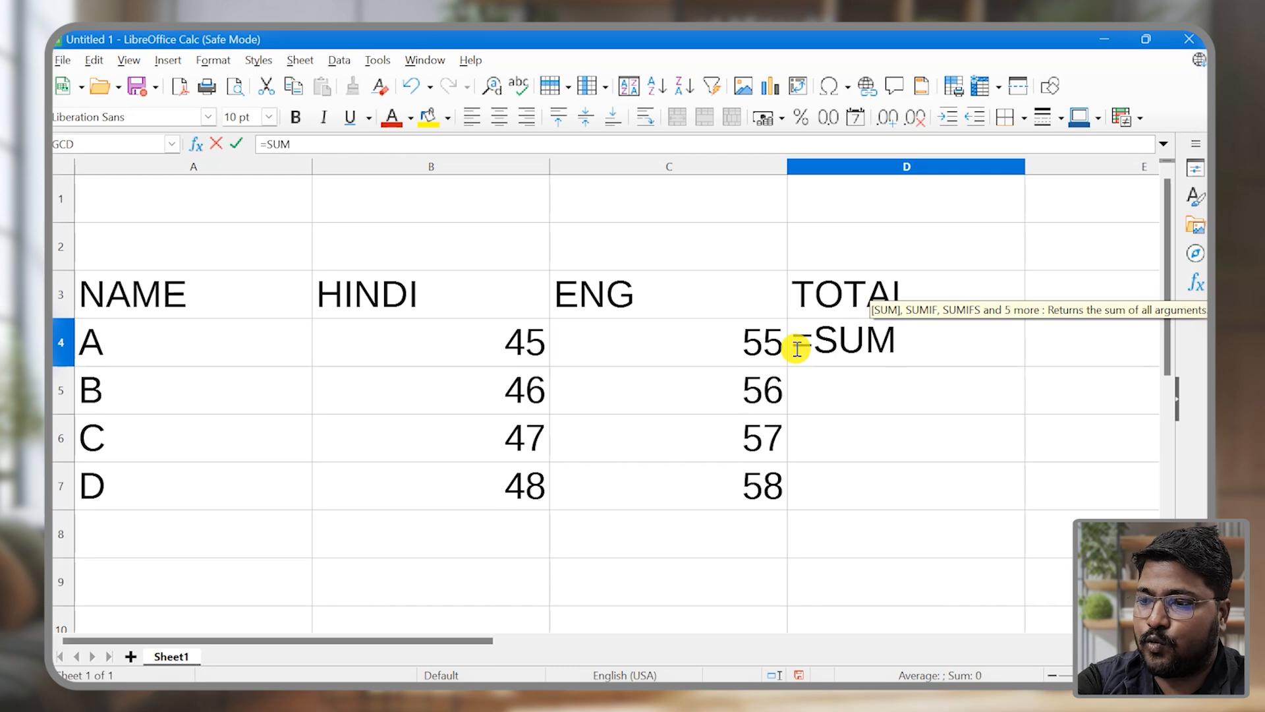
type("(")
left_click_drag(517, 342, 672, 346)
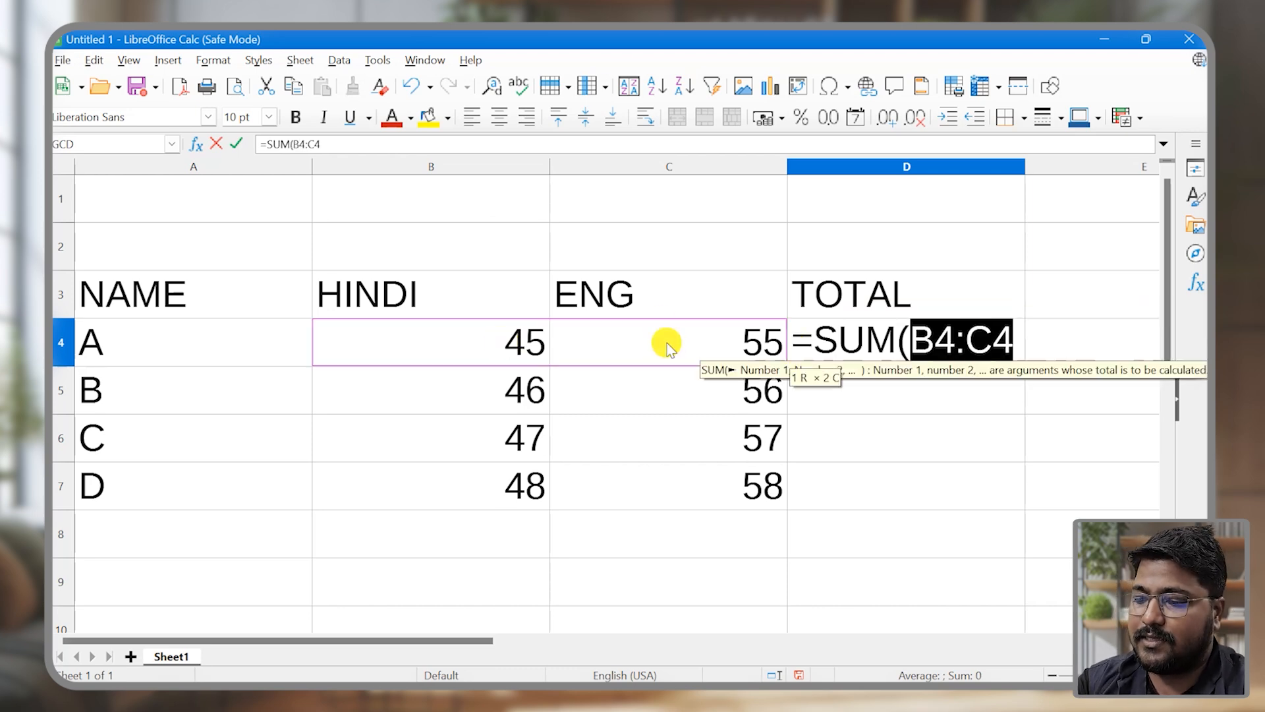
type(")")
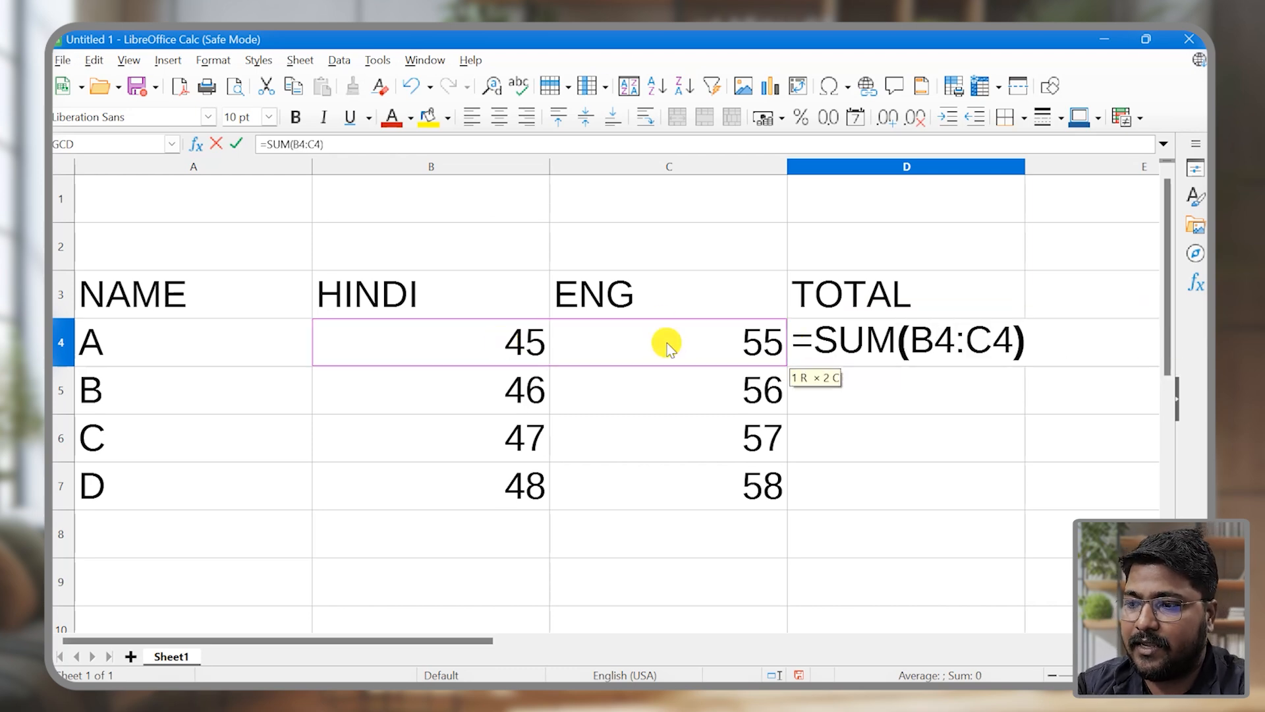
key("Return")
key("Up")
left_click_drag(1030, 364, 999, 501)
left_click(850, 536)
Centre the contents of the marks table A3:D7 and apply borders around all of its cells.
left_click_drag(226, 294, 810, 491)
key("ctrl+e")
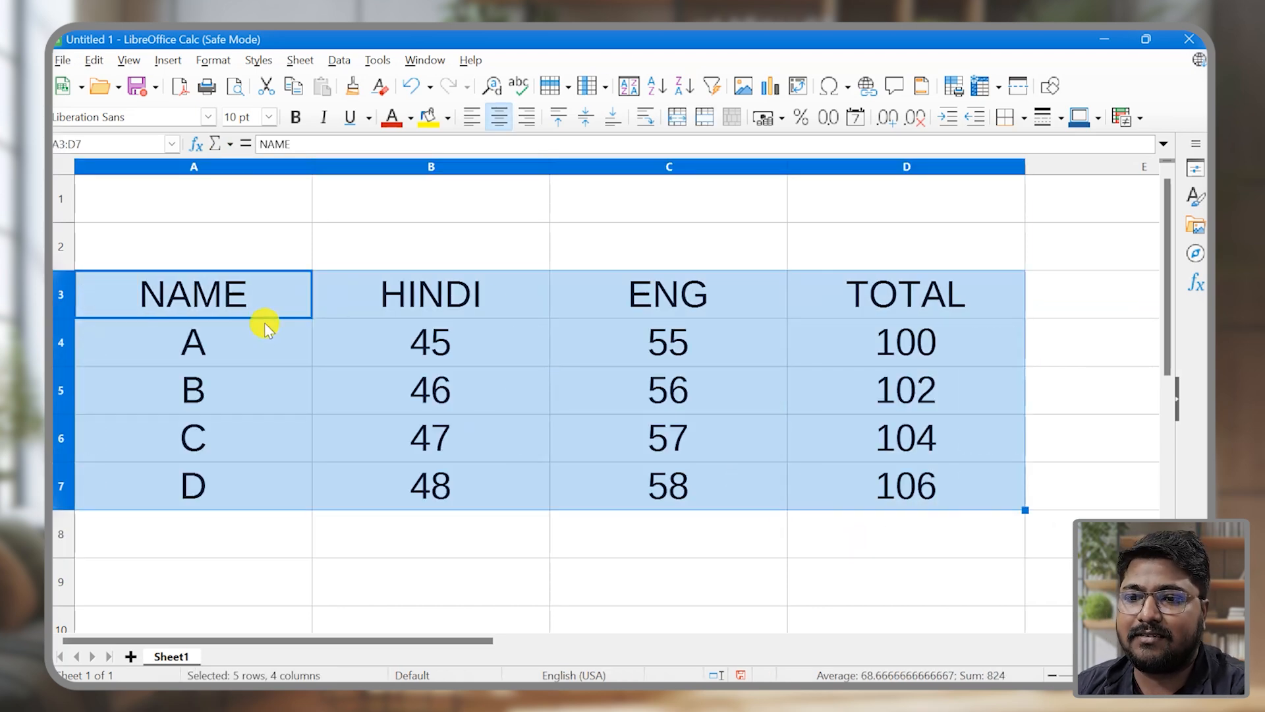
left_click_drag(262, 315, 850, 495)
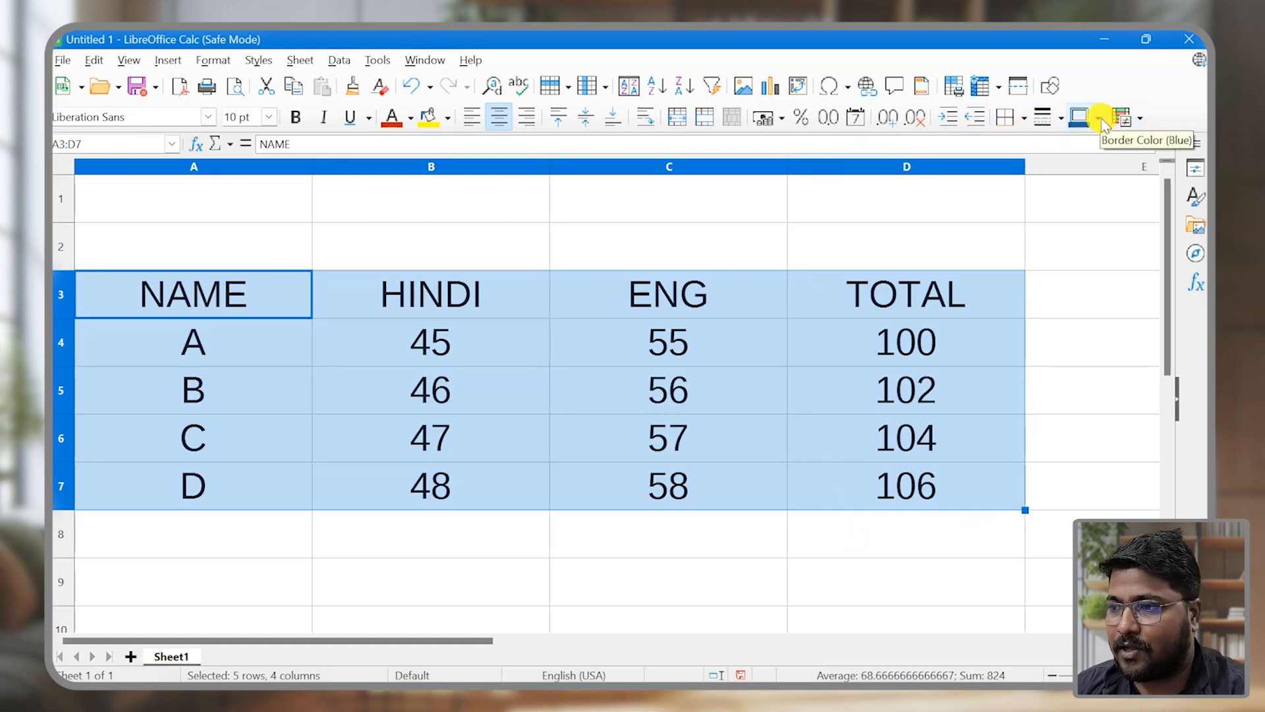
left_click(1026, 120)
left_click(1053, 215)
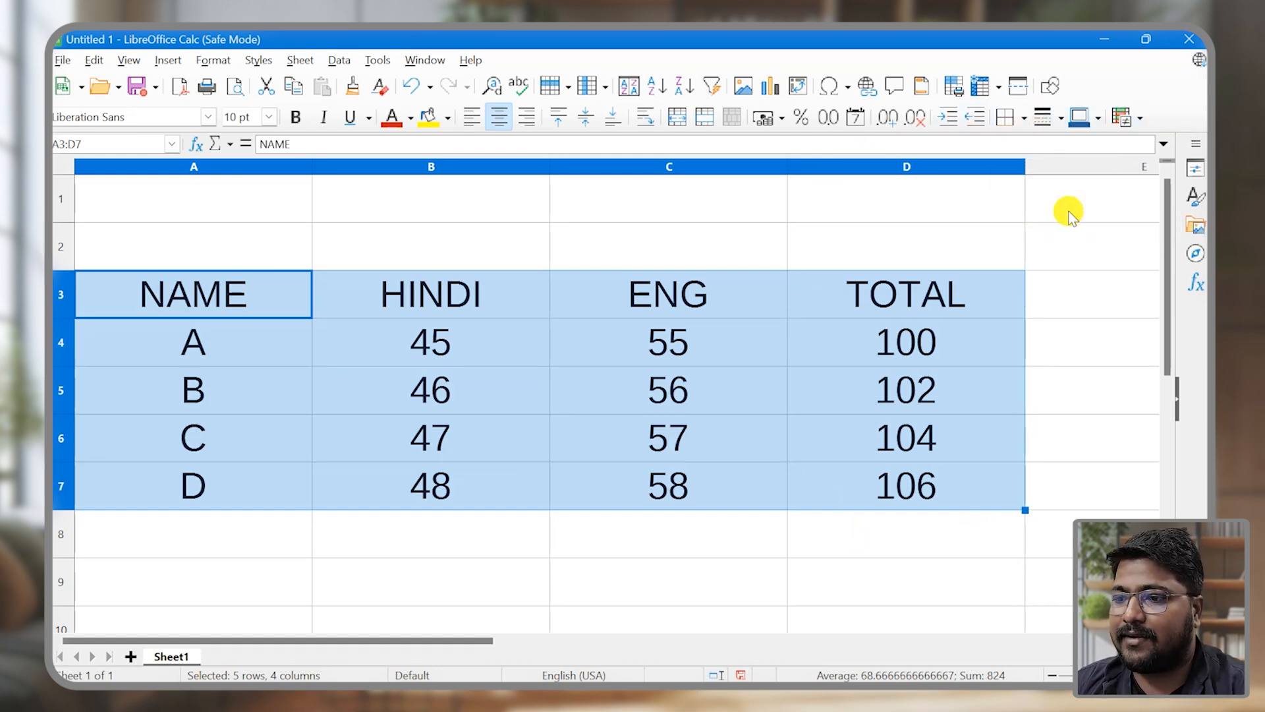
Change the table headings from all capitals to capitalised words and fill the header row A3:D3 yellow.
key("shift+F3")
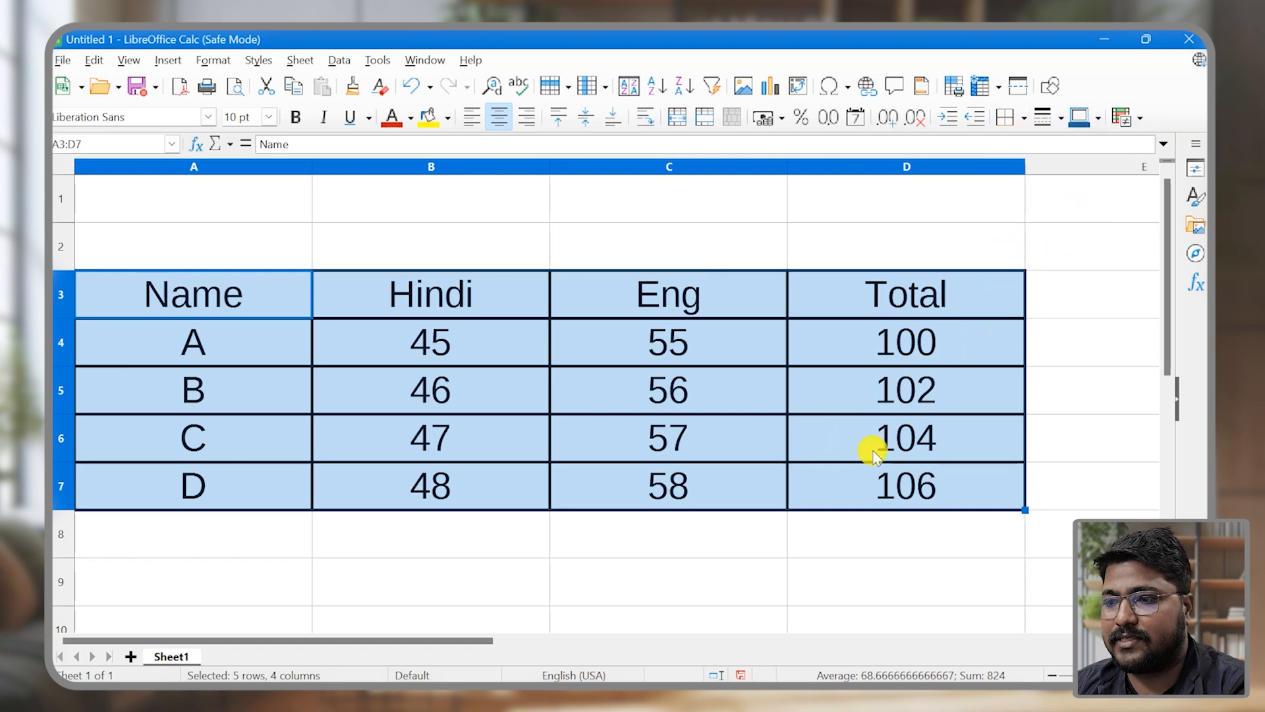
left_click(843, 392)
left_click_drag(240, 291, 857, 293)
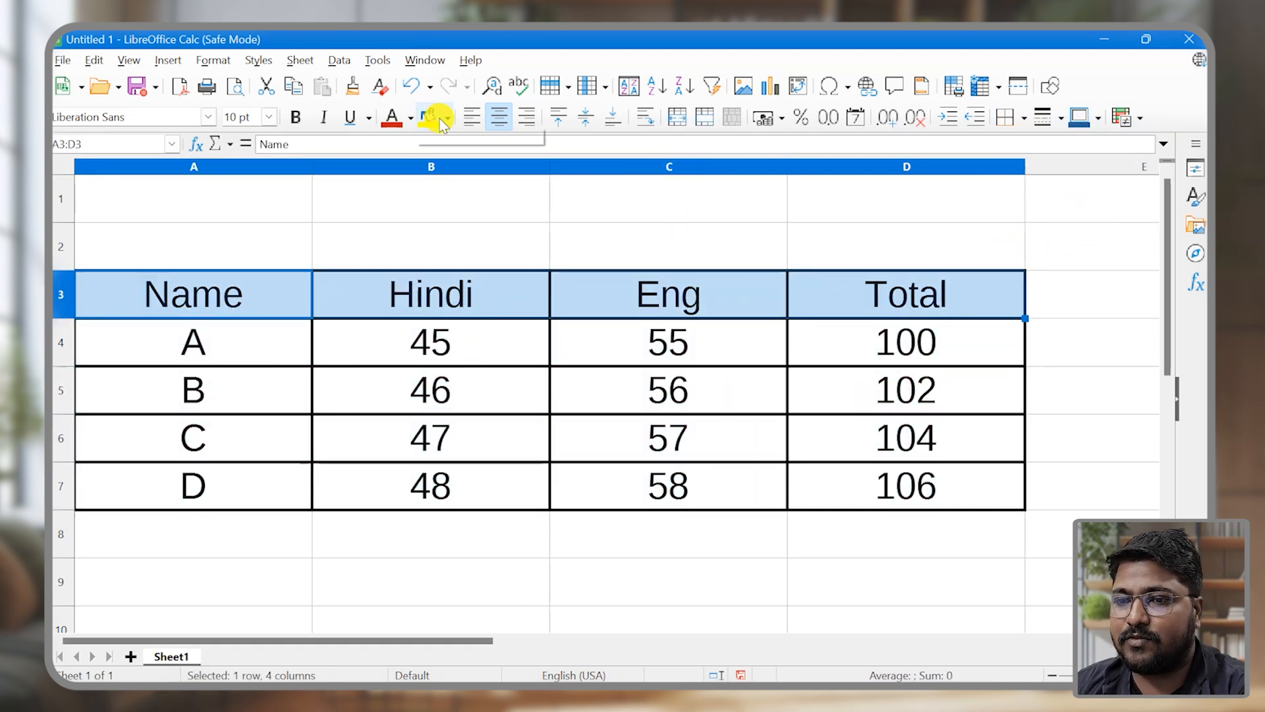
left_click(428, 117)
left_click(517, 344)
Change the background colour of the Total heading in D3 to light blue-grey.
left_click(879, 290)
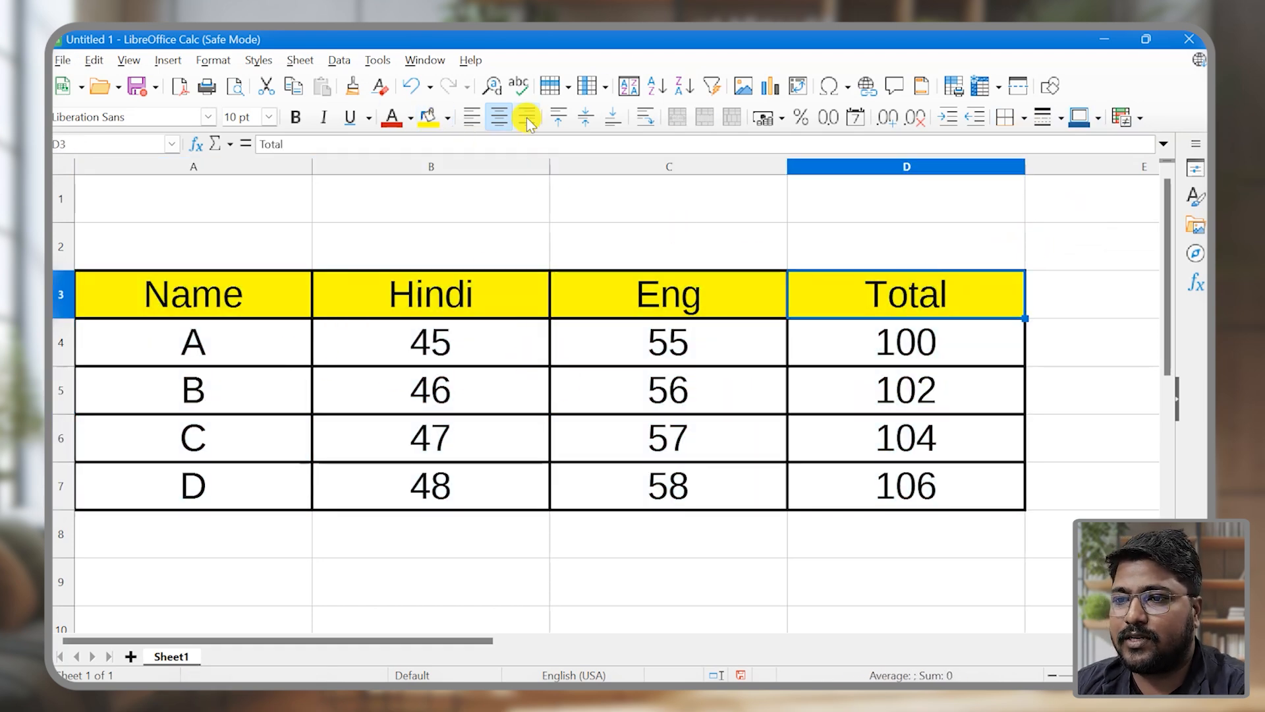
left_click(447, 117)
left_click(554, 255)
left_click(698, 425)
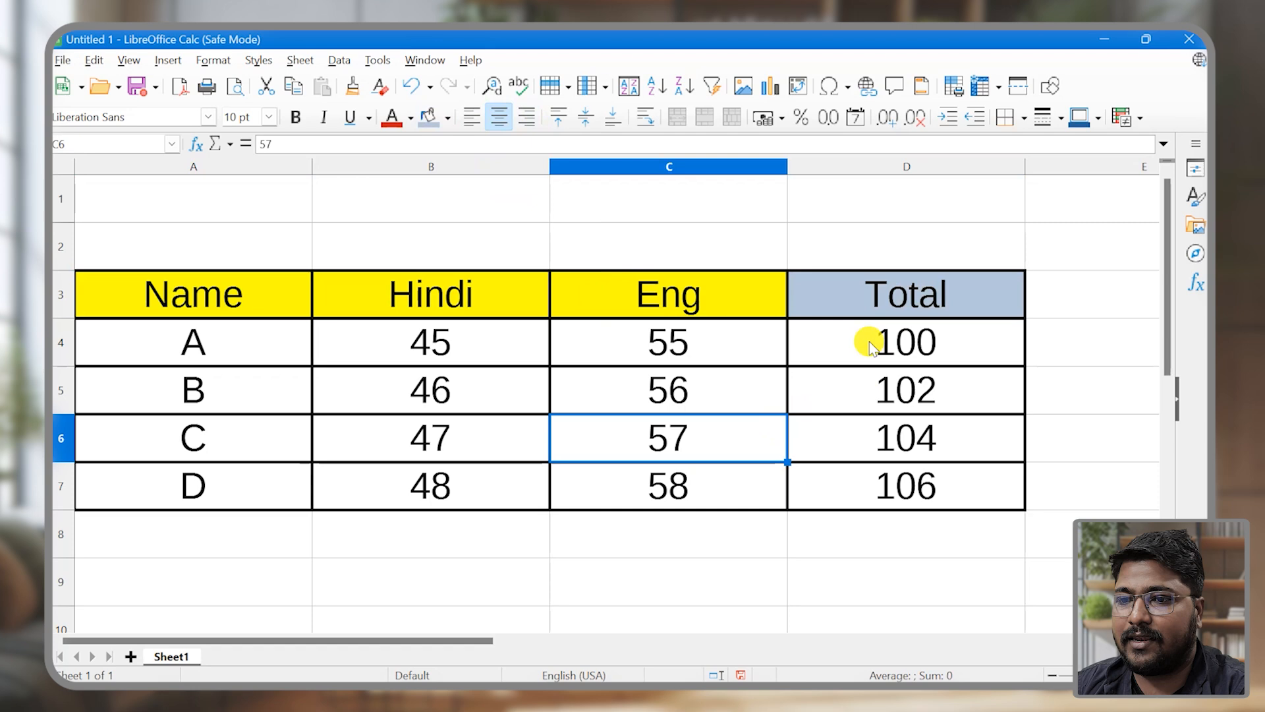
Change the background colour of the Name heading in A3 to light pink.
left_click(191, 290)
left_click(448, 117)
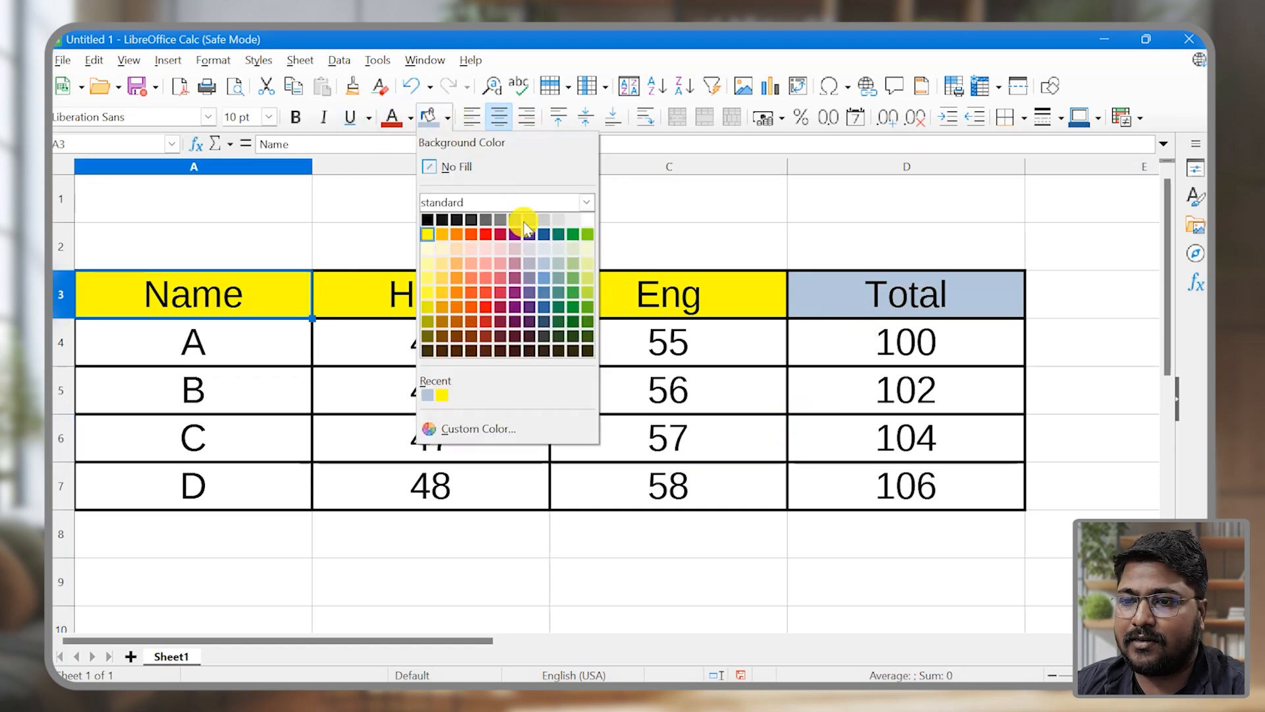
left_click(500, 249)
left_click(533, 412)
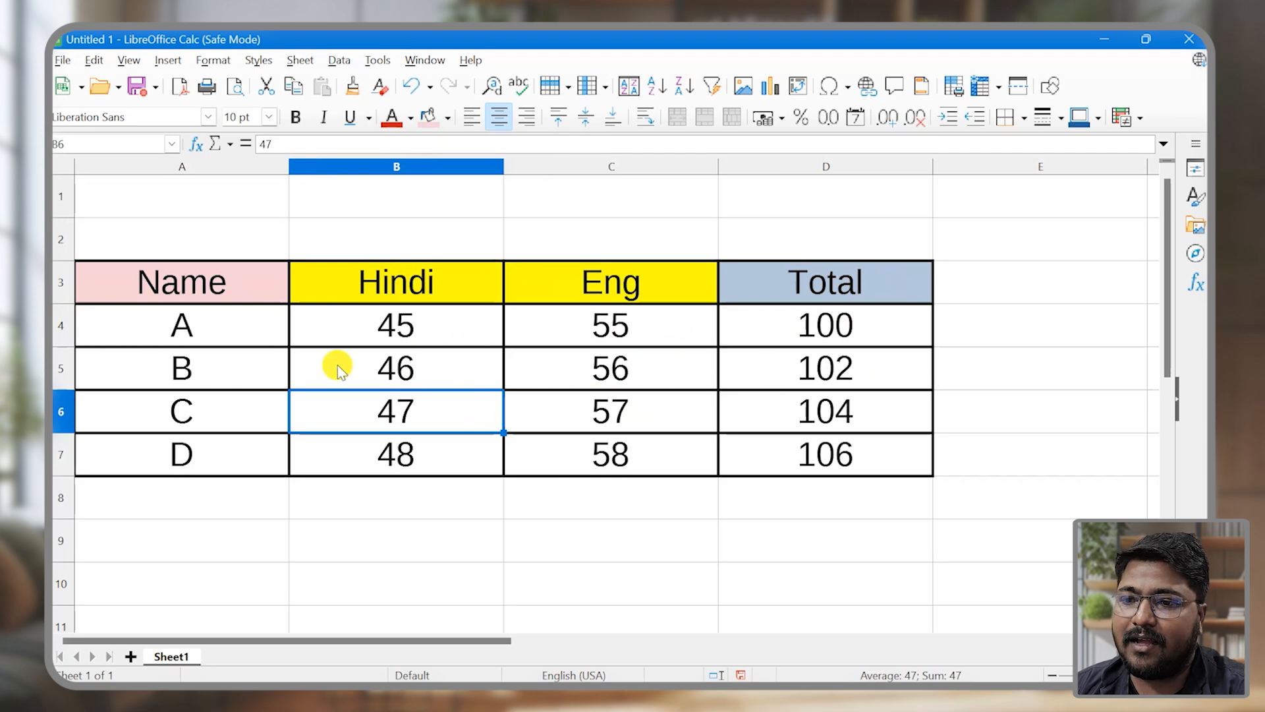
Insert a column after the Total column and enter the heading AND in E3.
scroll(369, 544, "down", 2)
scroll(372, 546, "up", 2)
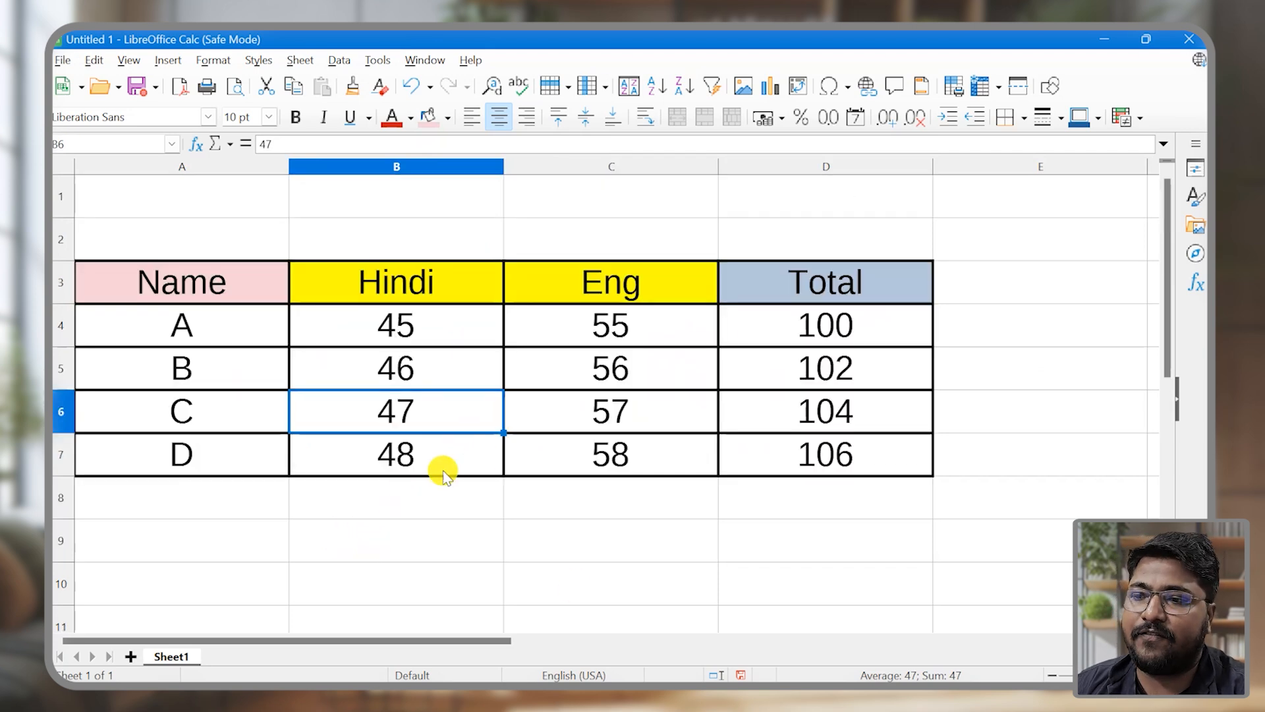
left_click(840, 167)
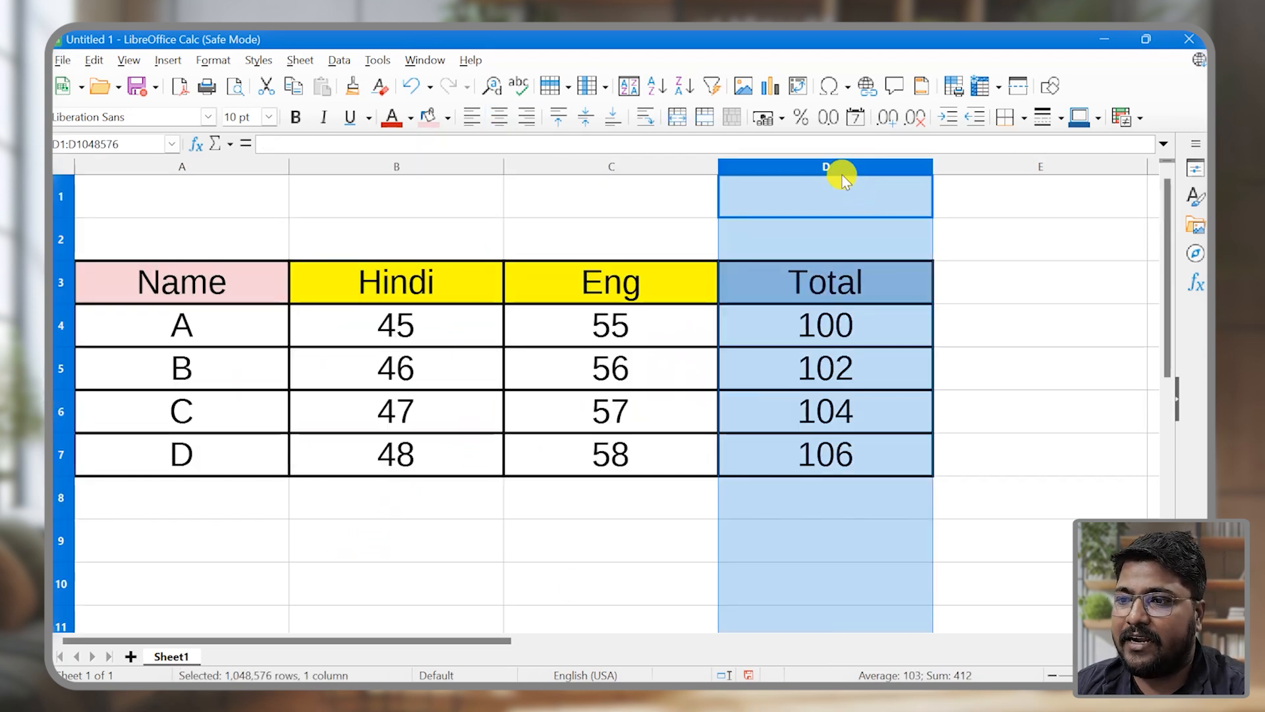
left_click(605, 86)
left_click(632, 130)
left_click(1003, 290)
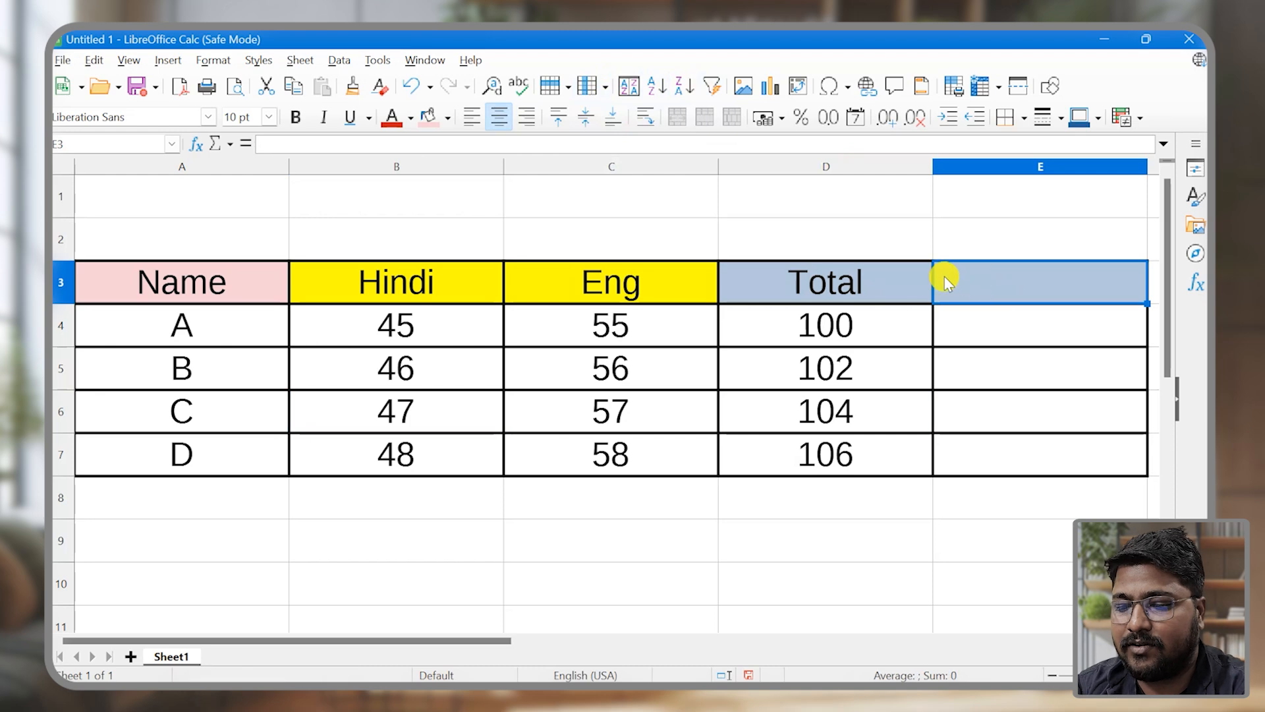
type("AND")
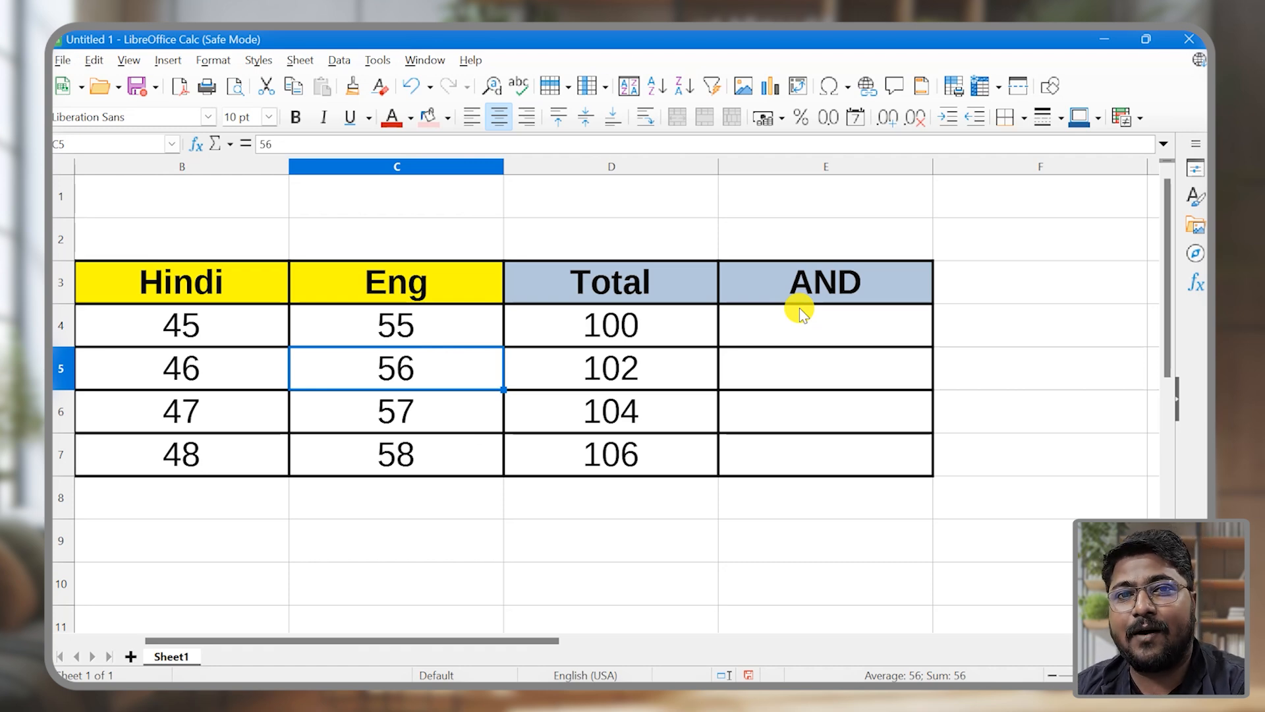
Start an AND formula in E4 with the first condition B4>=46 for the Hindi mark.
left_click(787, 329)
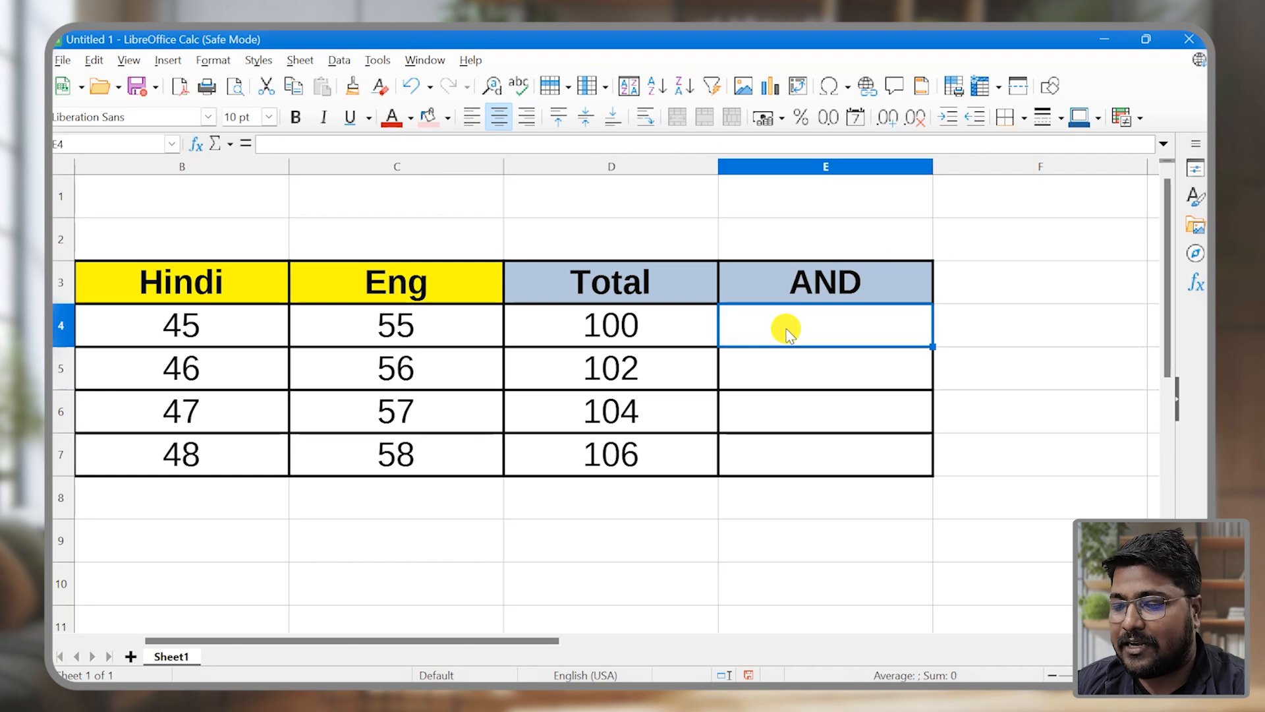
type("=A")
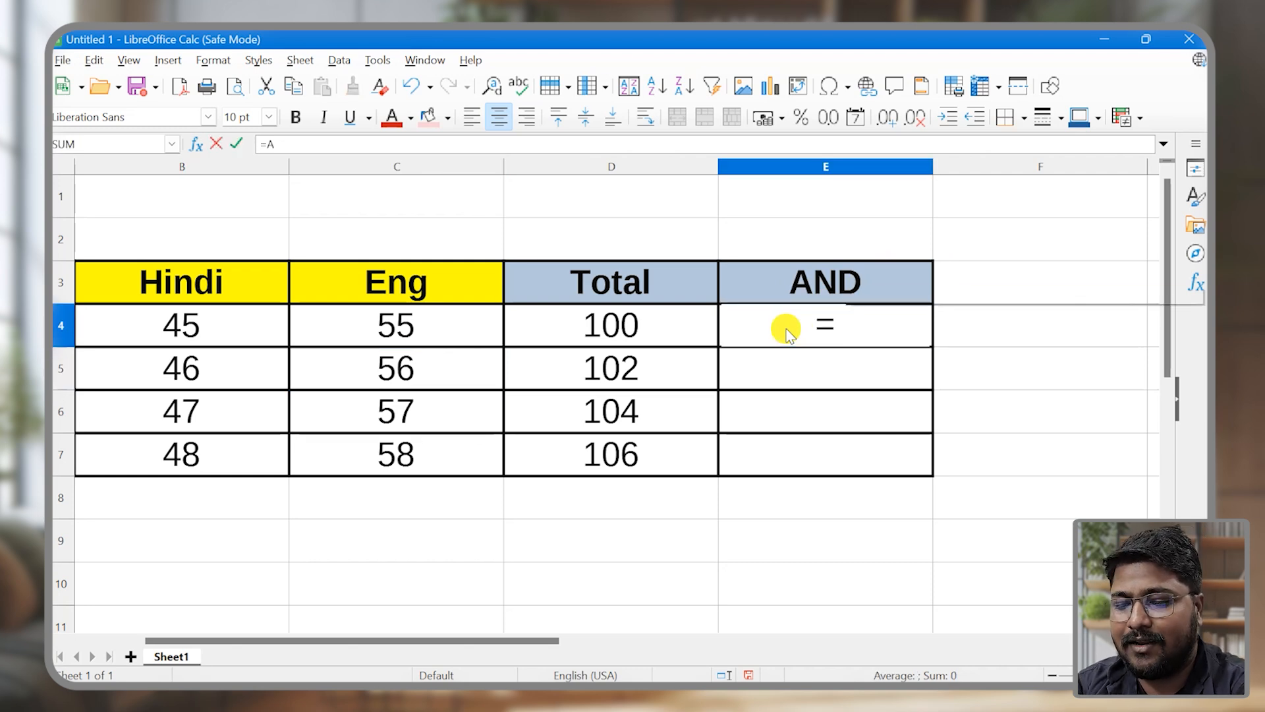
type("ND(")
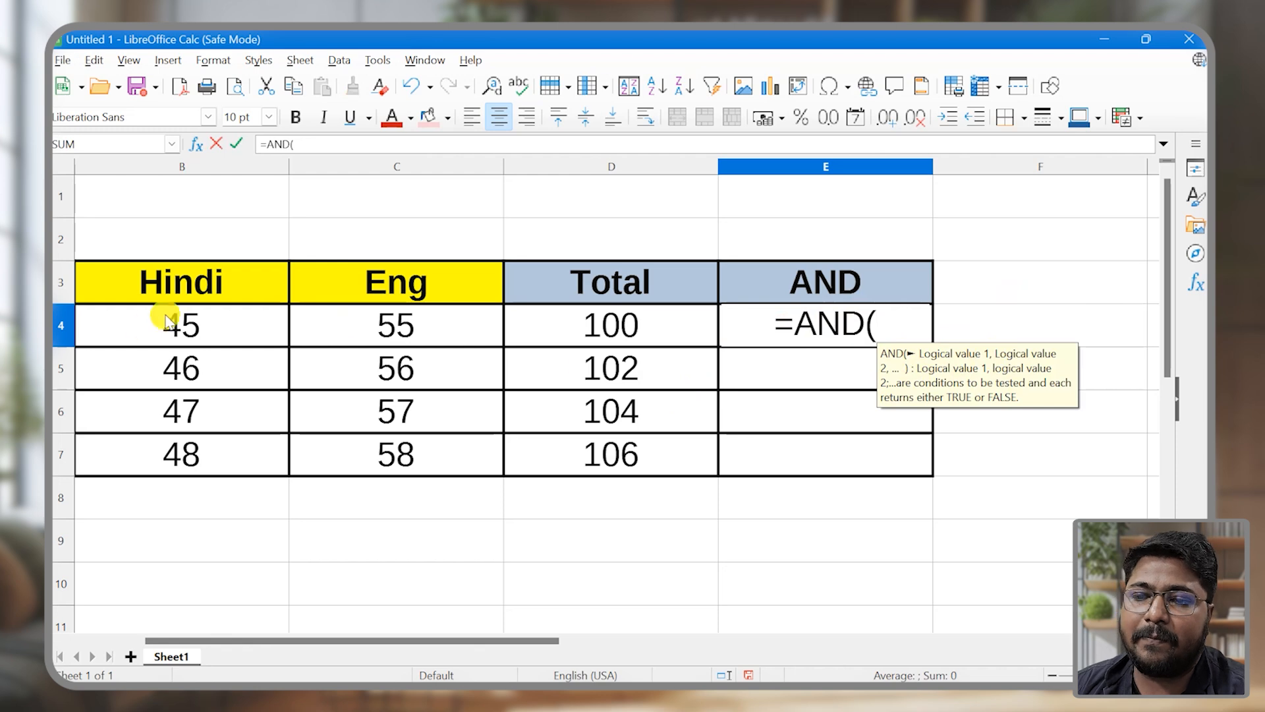
left_click(201, 326)
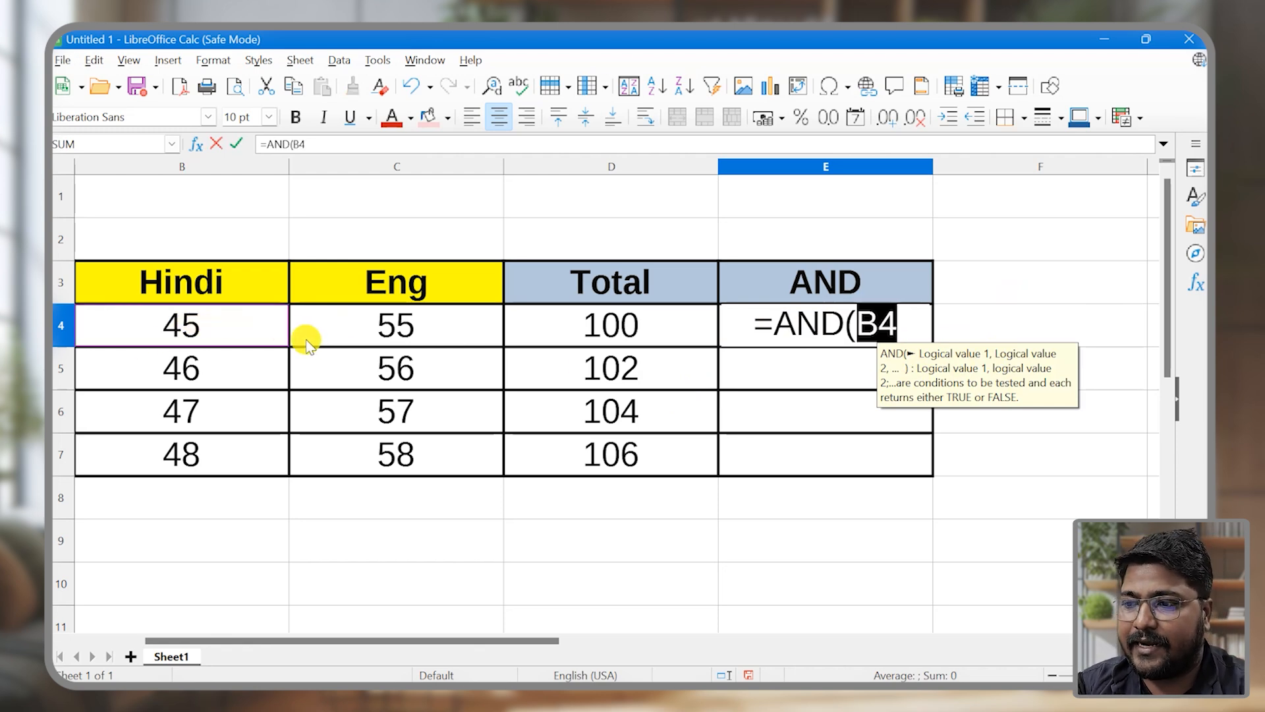
type(">=")
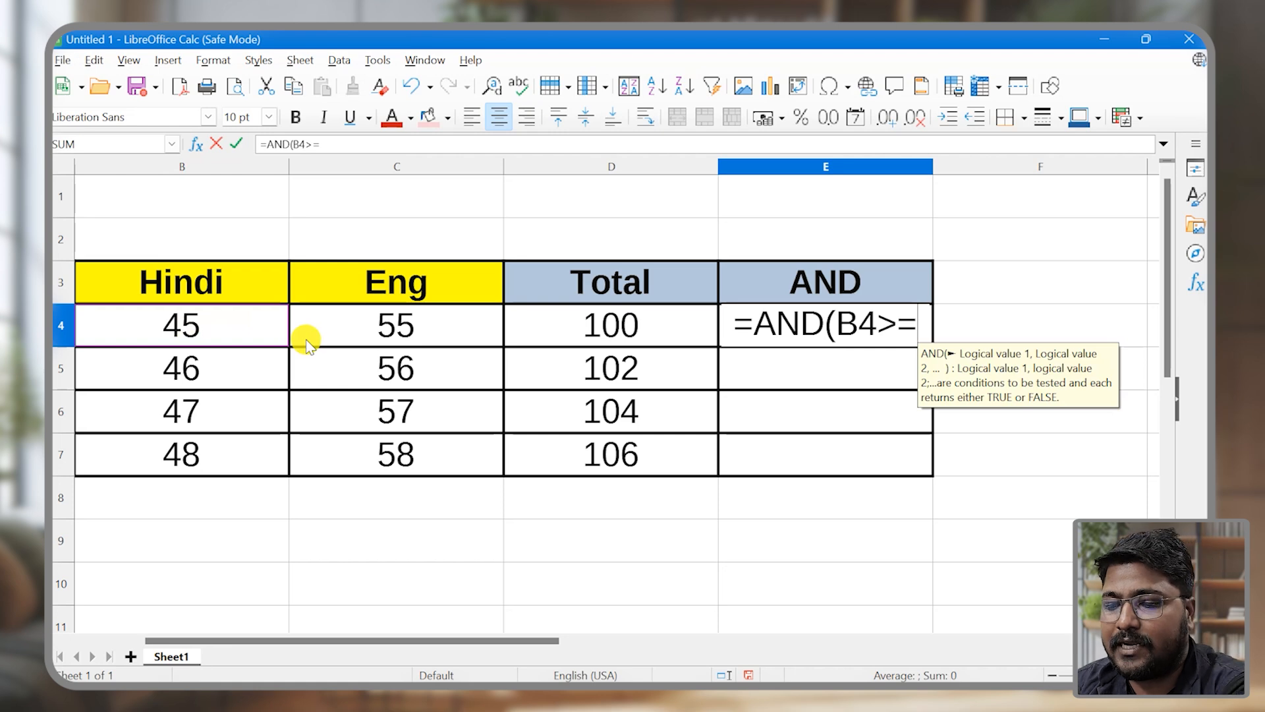
type("46")
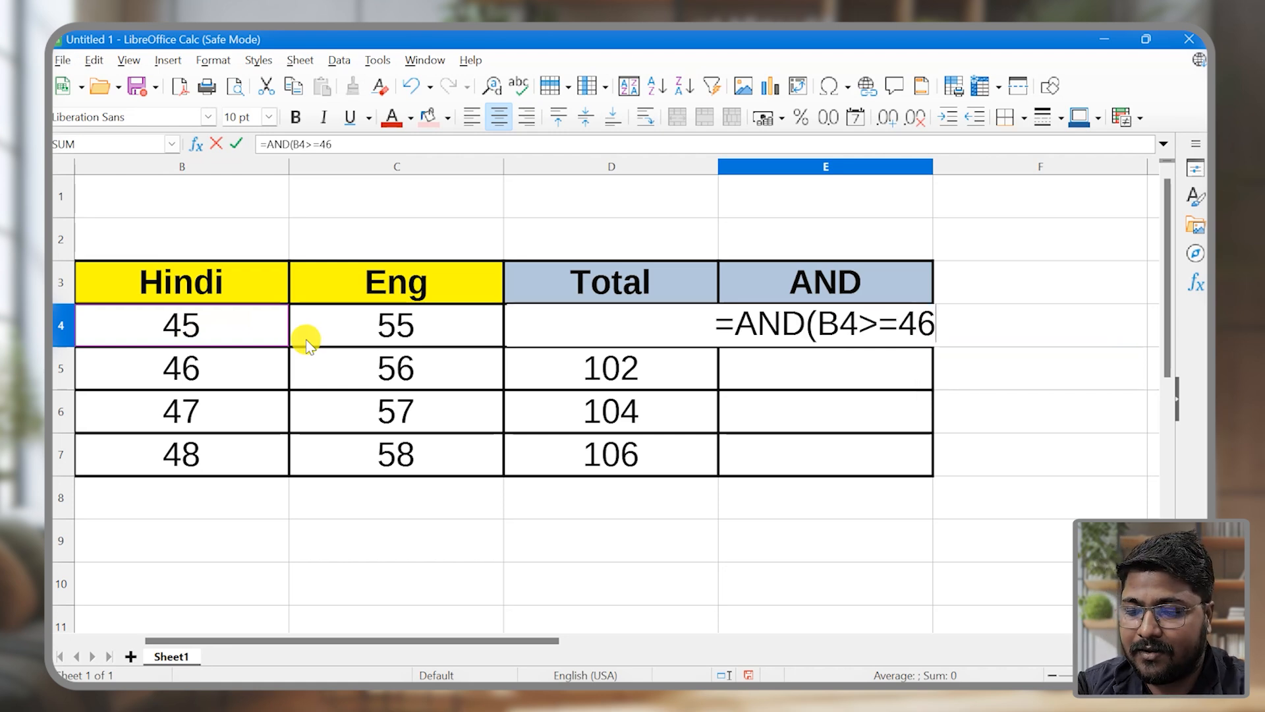
type(",")
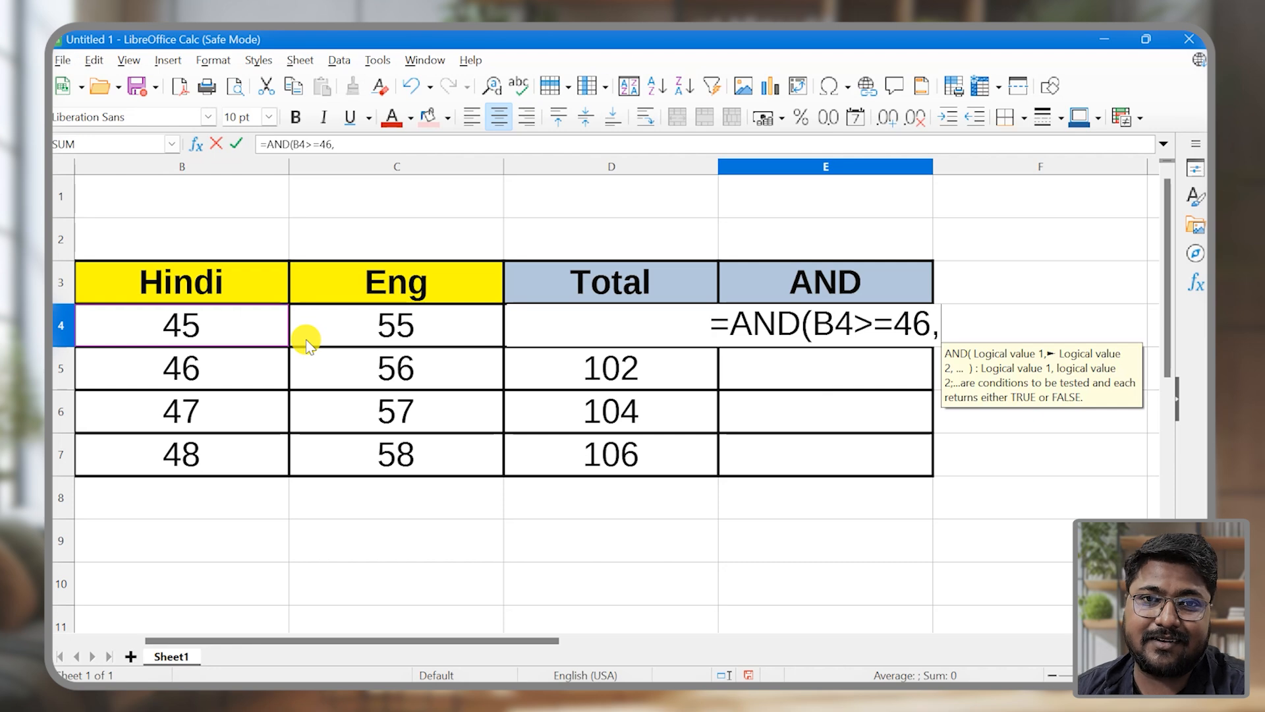
Add the second condition C4>=57 for the Eng mark to the AND formula in E4.
left_click(409, 329)
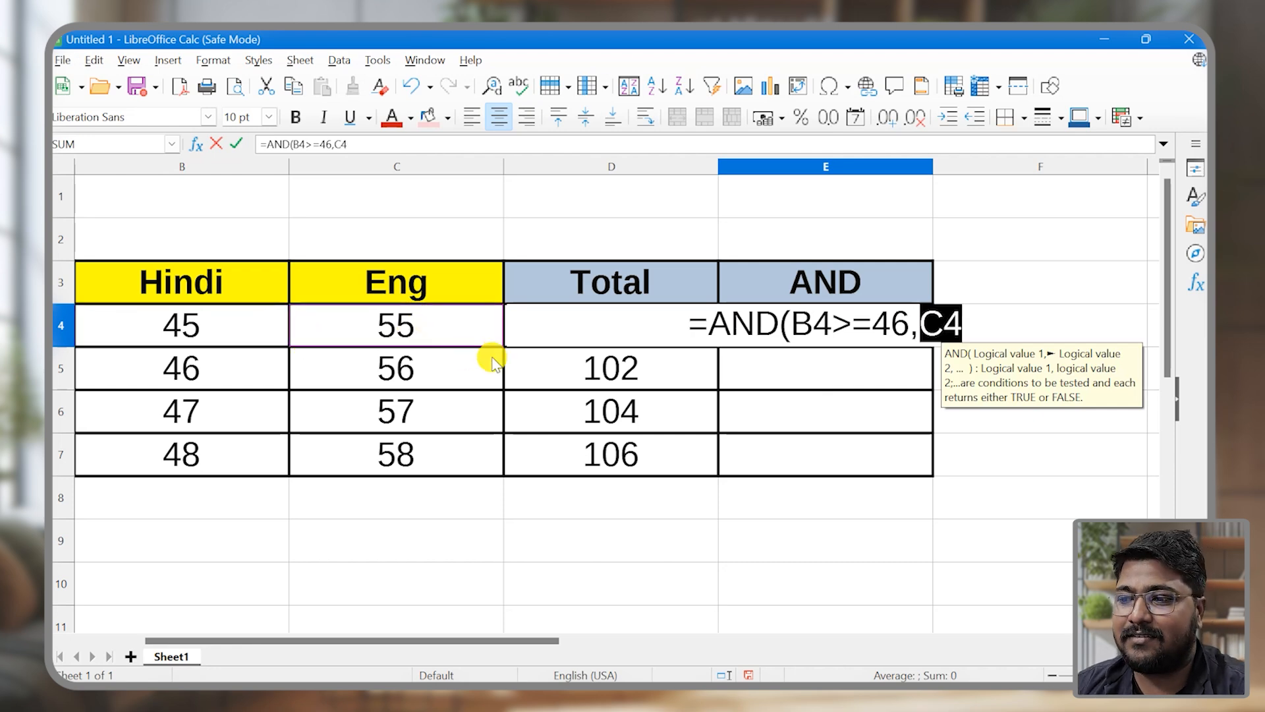
type(">")
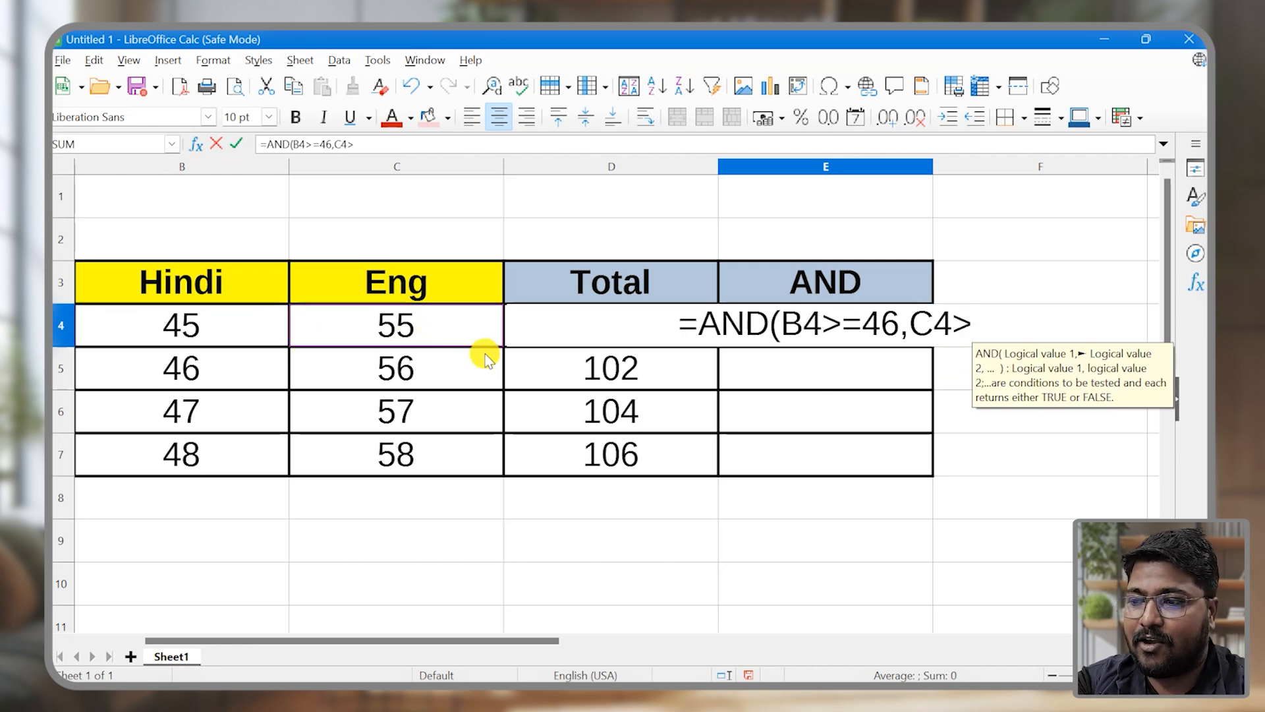
type("=")
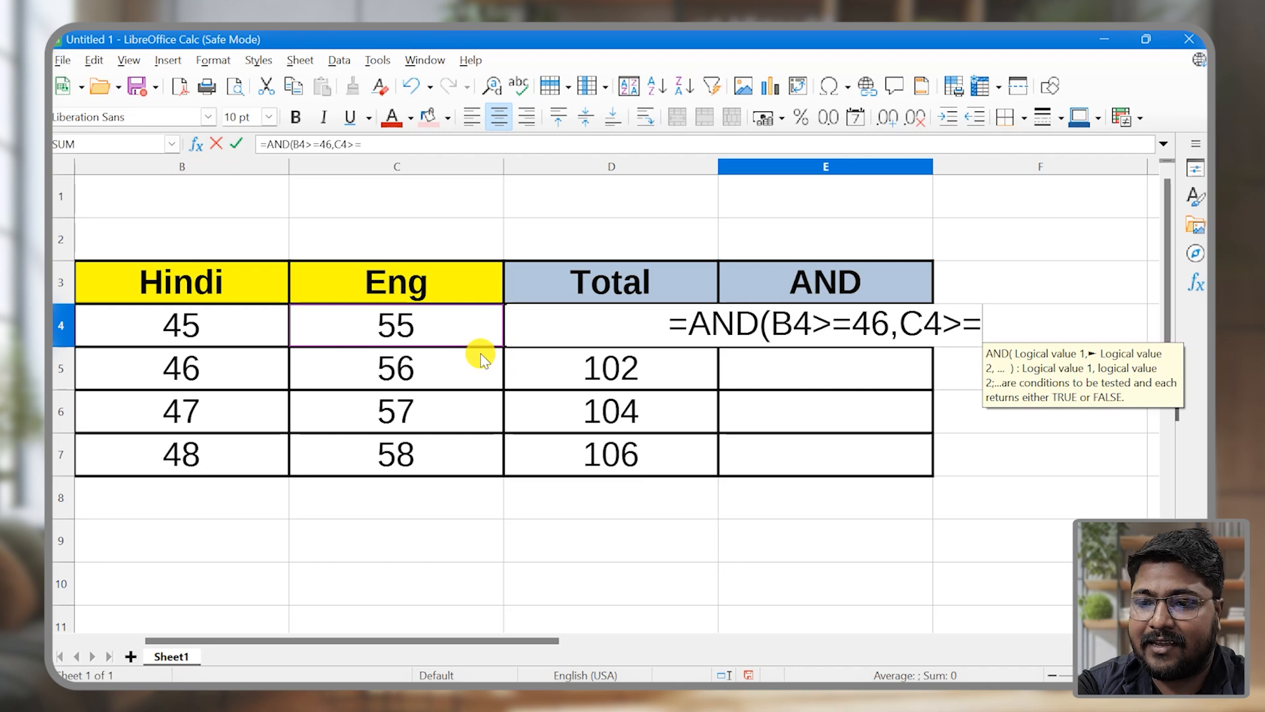
type("57")
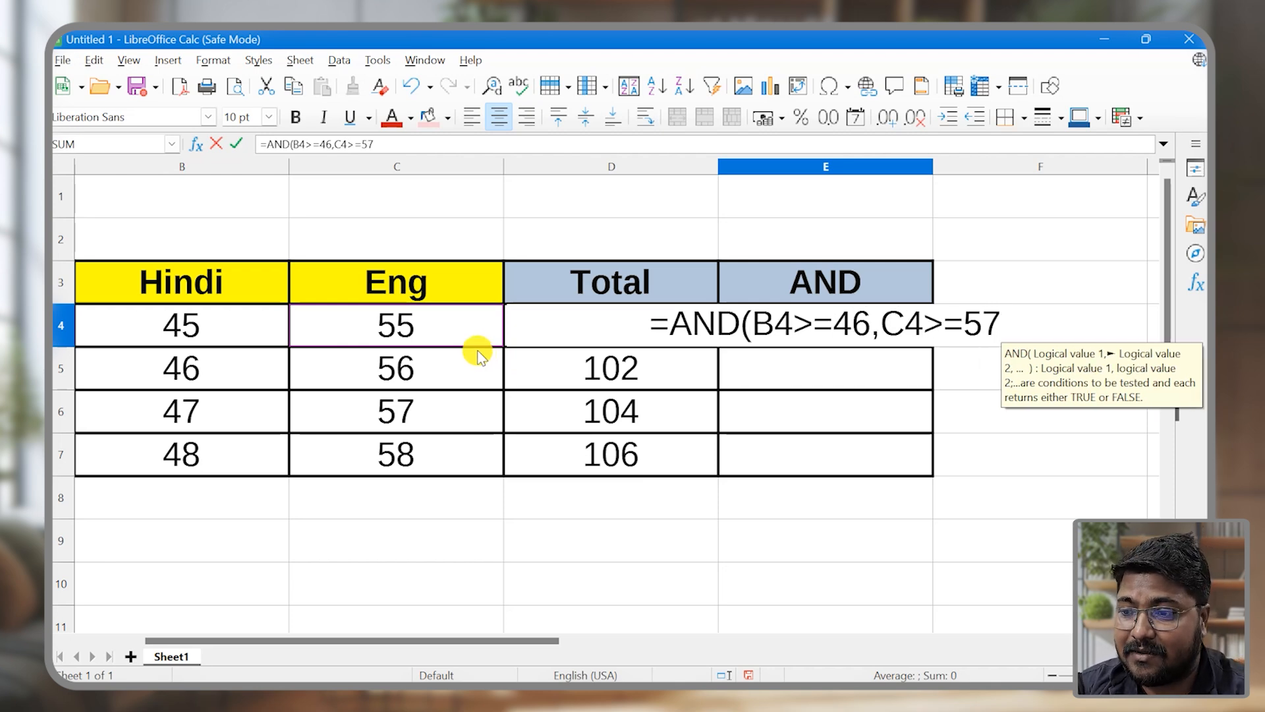
Add the third condition D4>=104 for the total to the AND formula in E4, then close and enter the formula.
type(",")
left_click(571, 317)
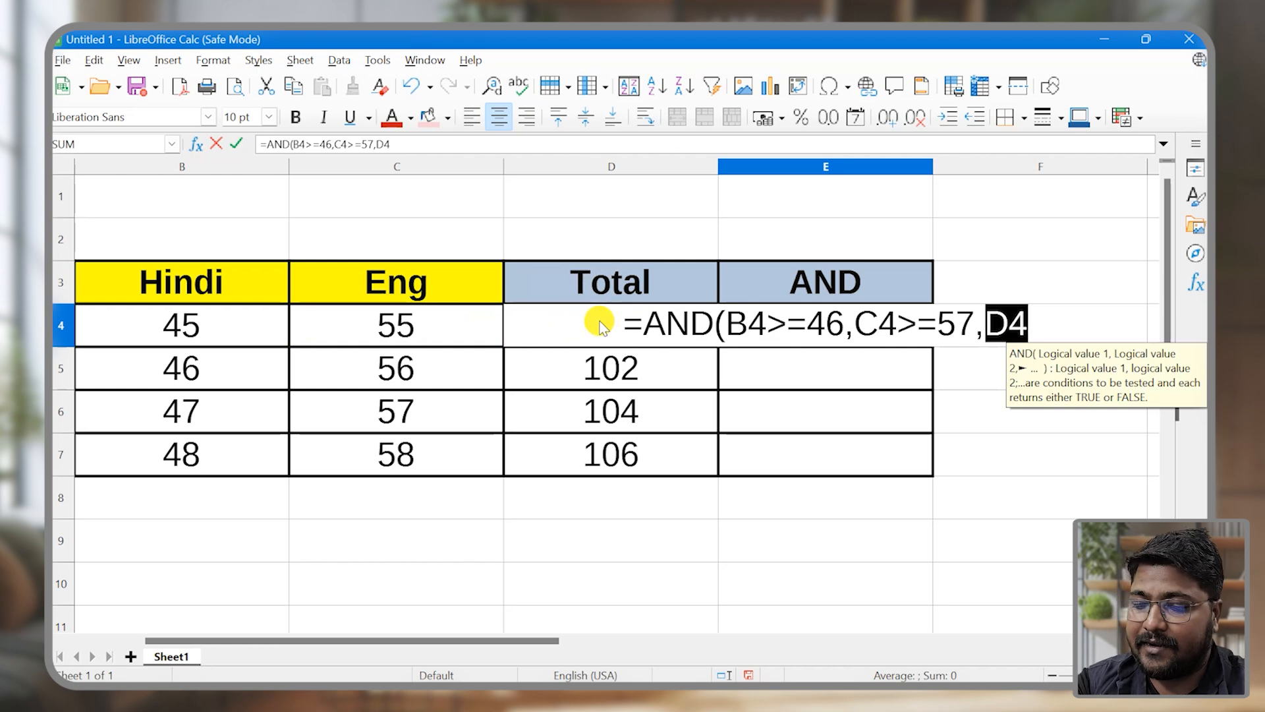
type(">=")
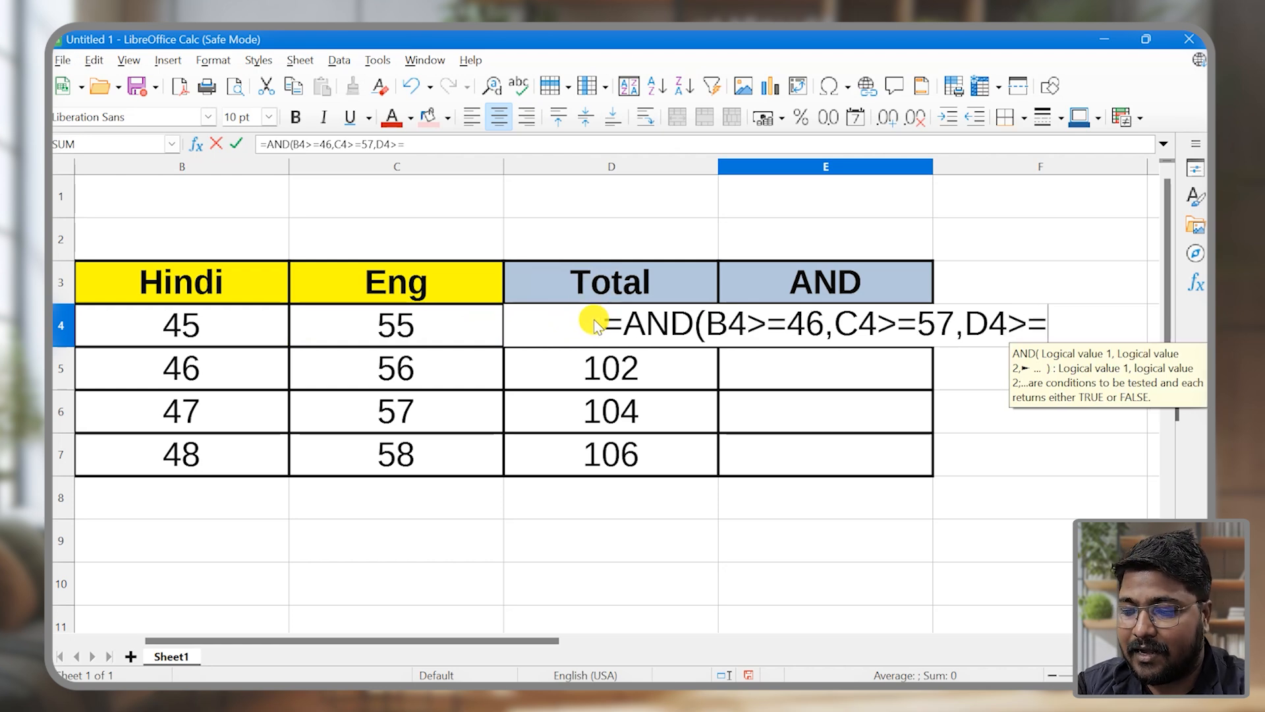
type("104")
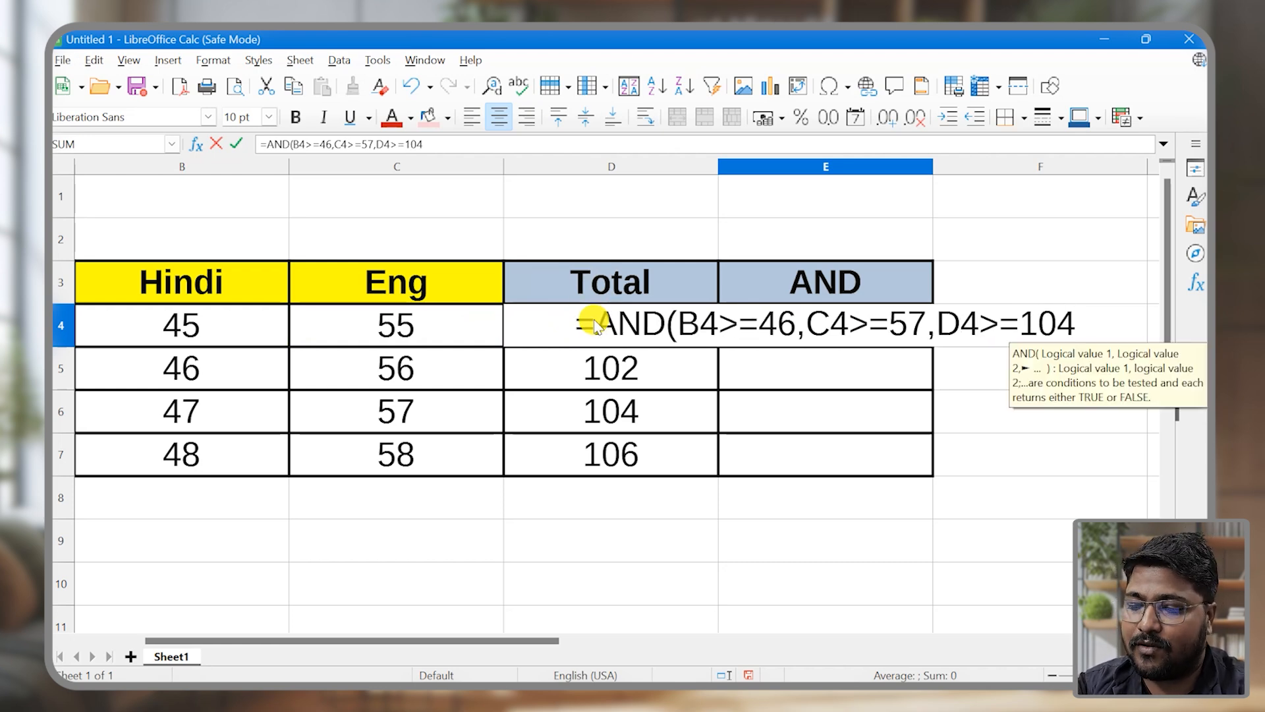
type(")")
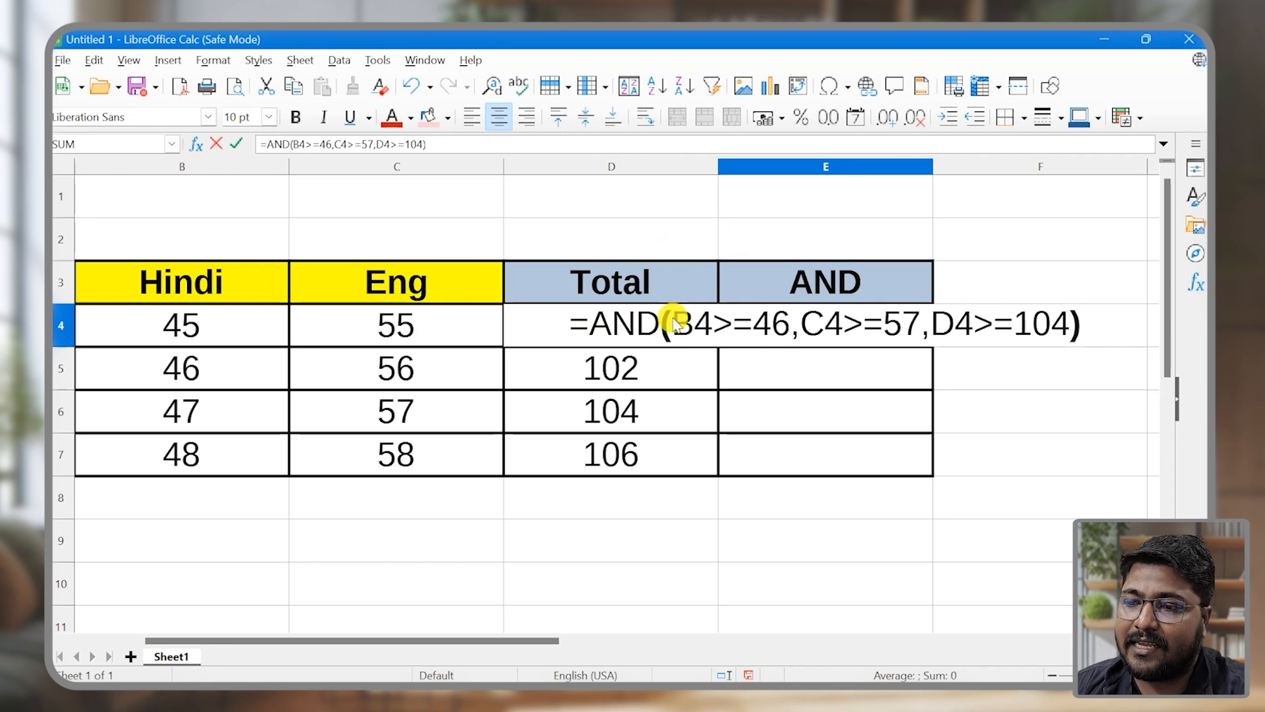
left_click(1071, 330)
left_click_drag(1067, 326, 675, 326)
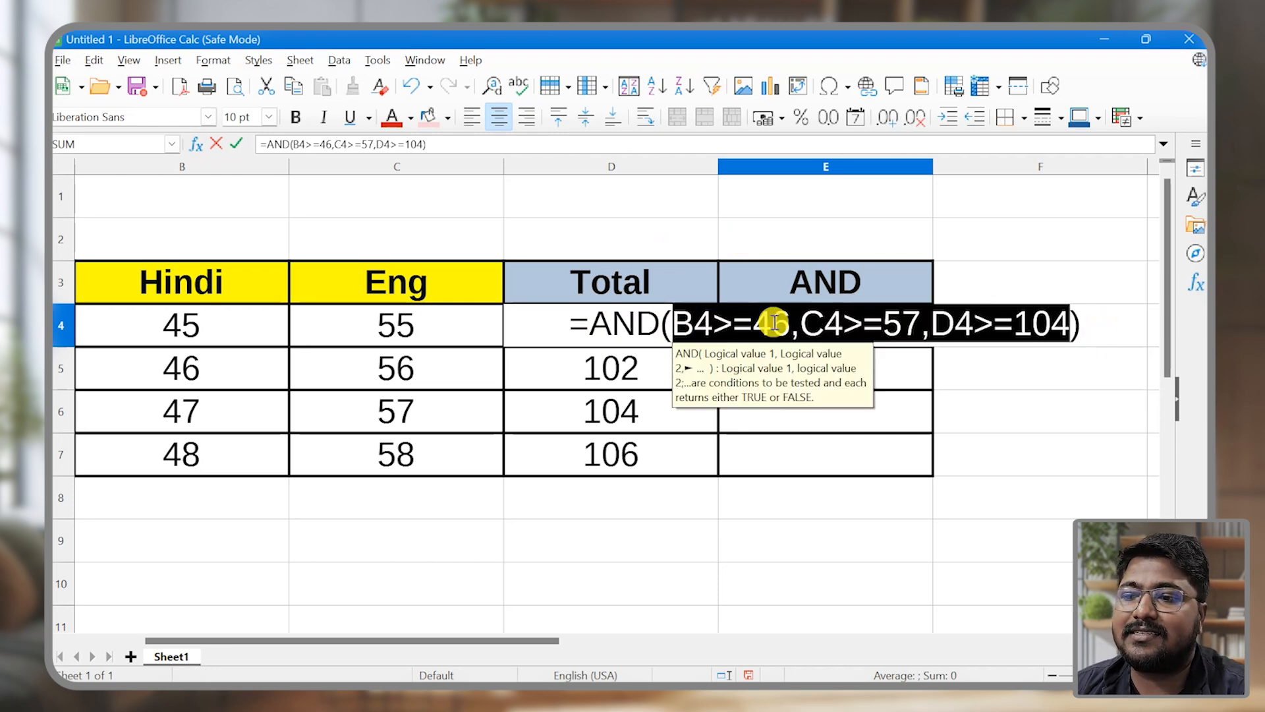
left_click(935, 328)
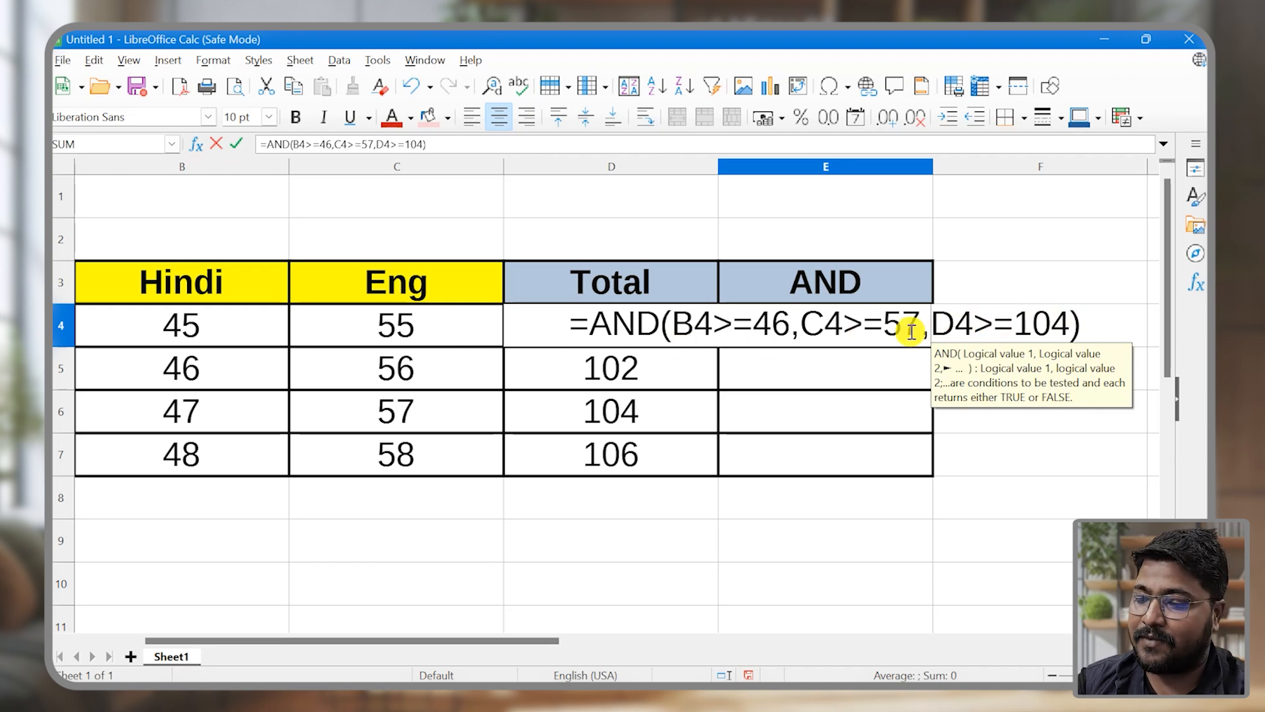
key("Return")
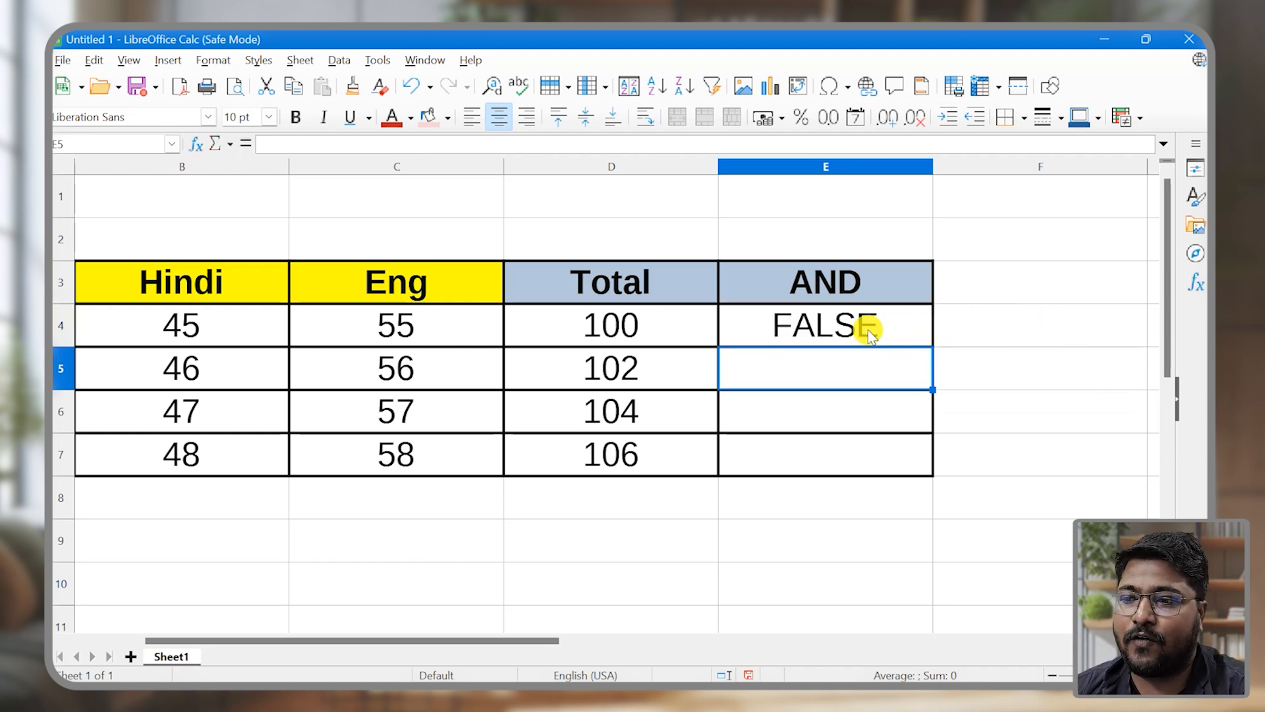
Fill the AND formula from E4 down through E7 for the remaining students.
left_click(903, 330)
left_click_drag(931, 345, 918, 462)
left_click(935, 372)
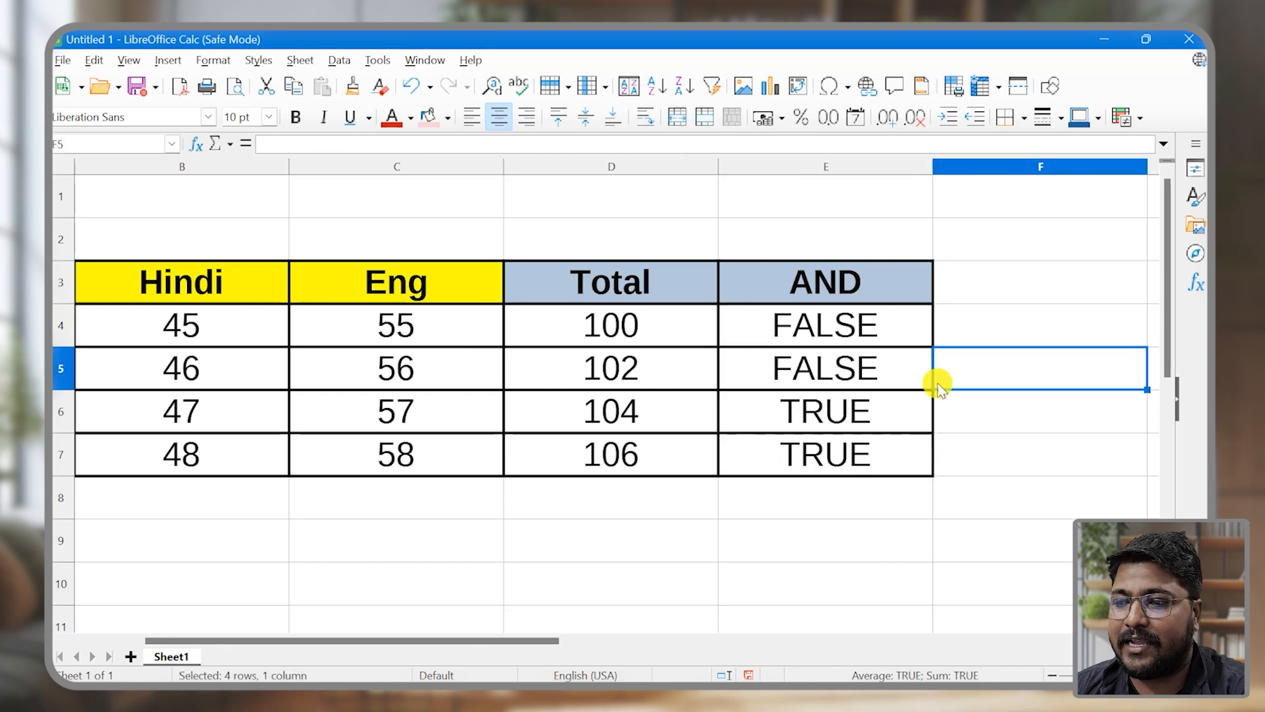
left_click_drag(833, 405, 836, 443)
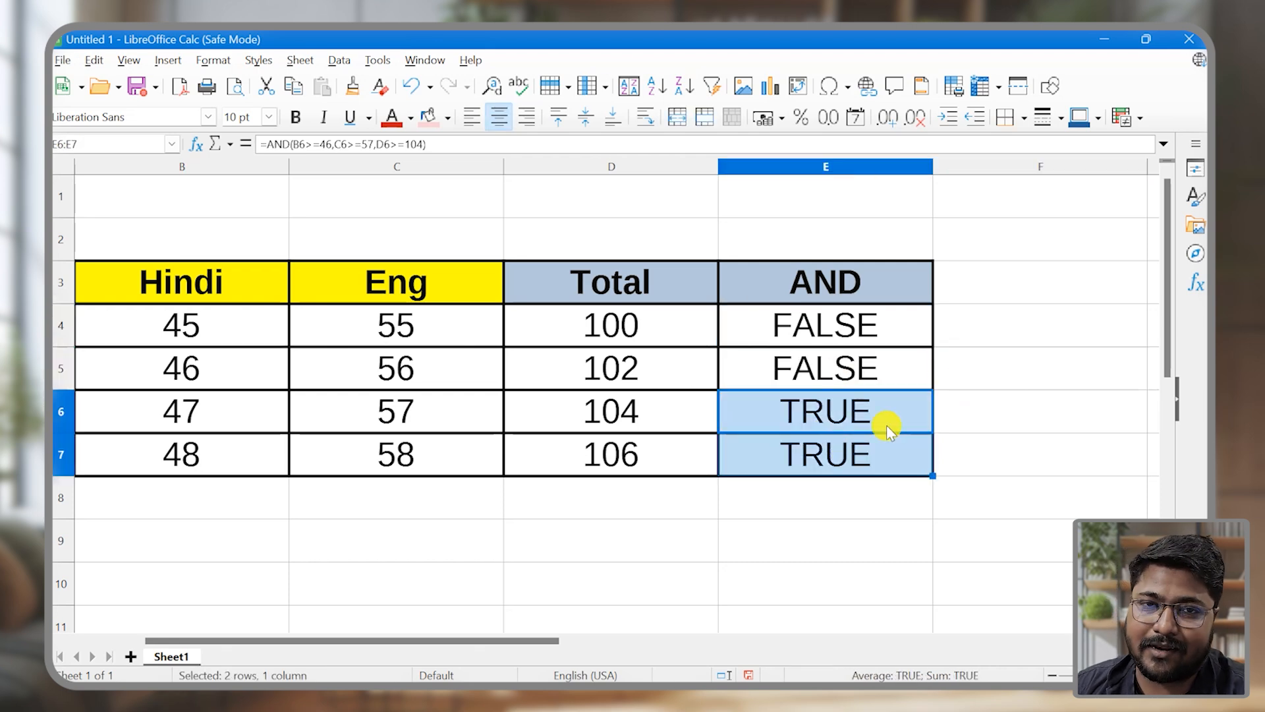
Narrow the Total column and widen the AND column so the whole formula in E4 fits inside its cell.
double_click(834, 329)
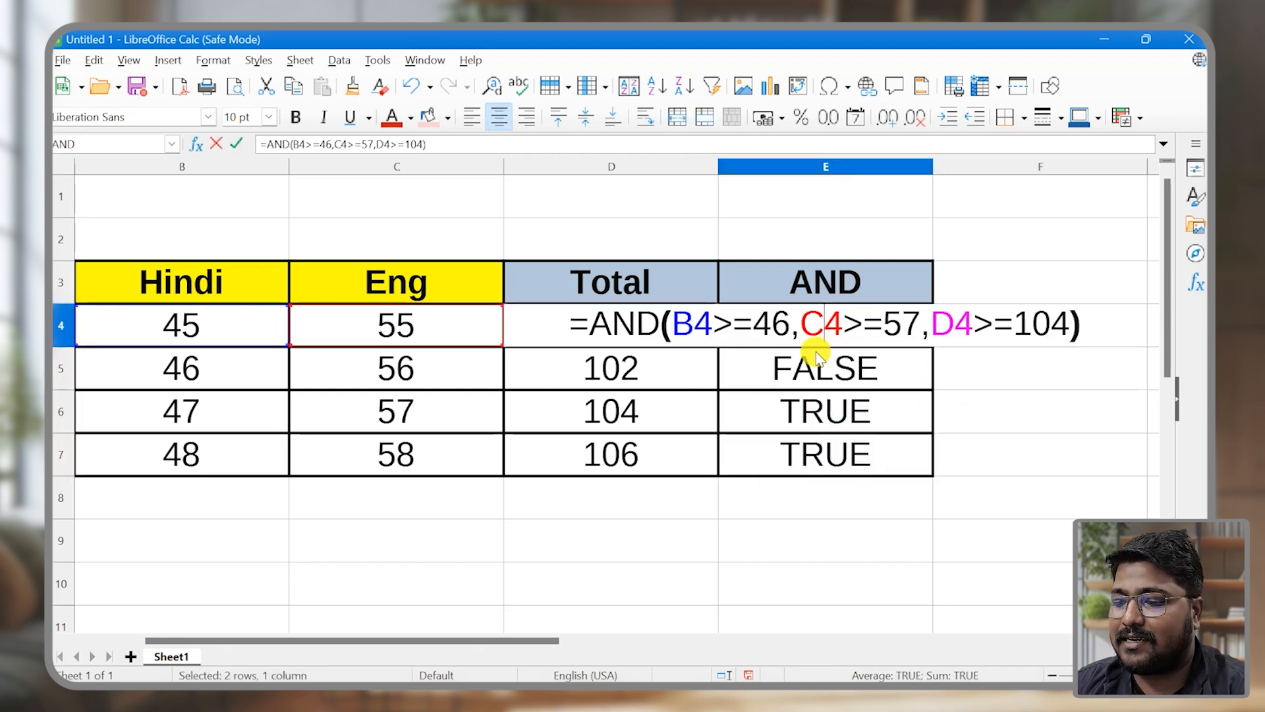
key("Return")
left_click_drag(926, 168, 1153, 168)
Examine the Hindi condition in the E4 formula against the marks in row 4.
double_click(898, 327)
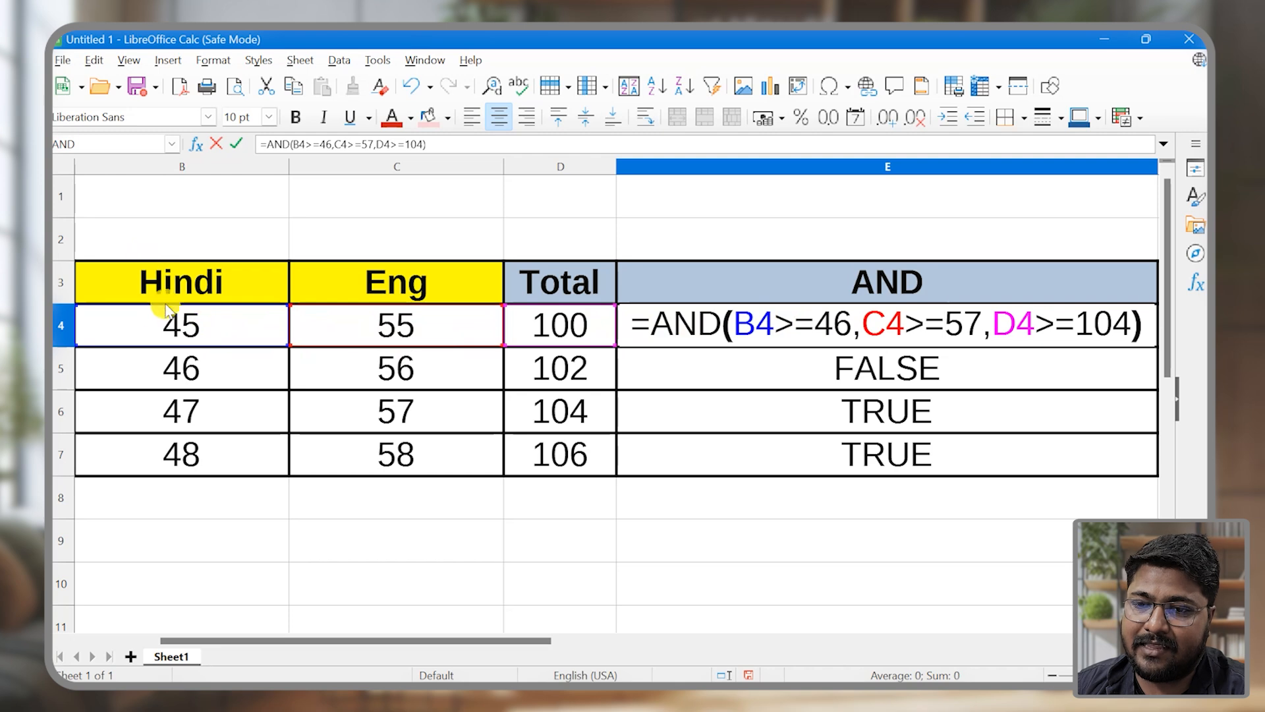
double_click(815, 332)
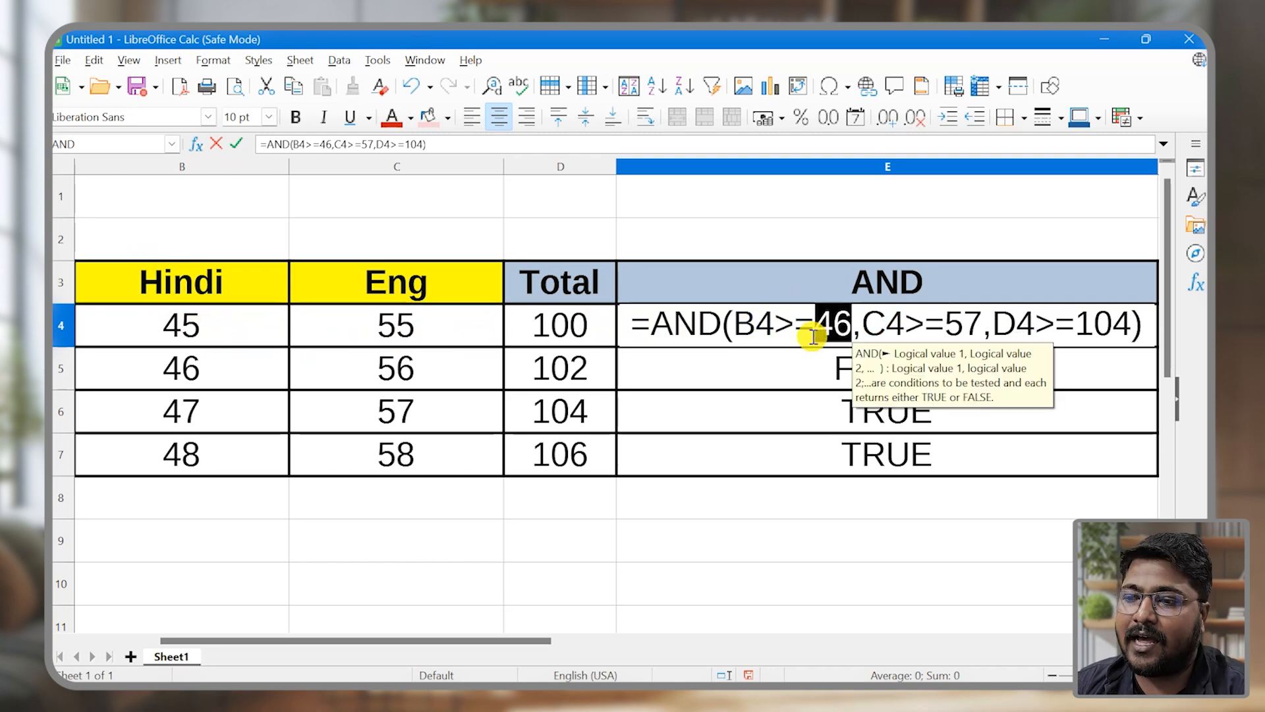
left_click_drag(814, 331, 852, 326)
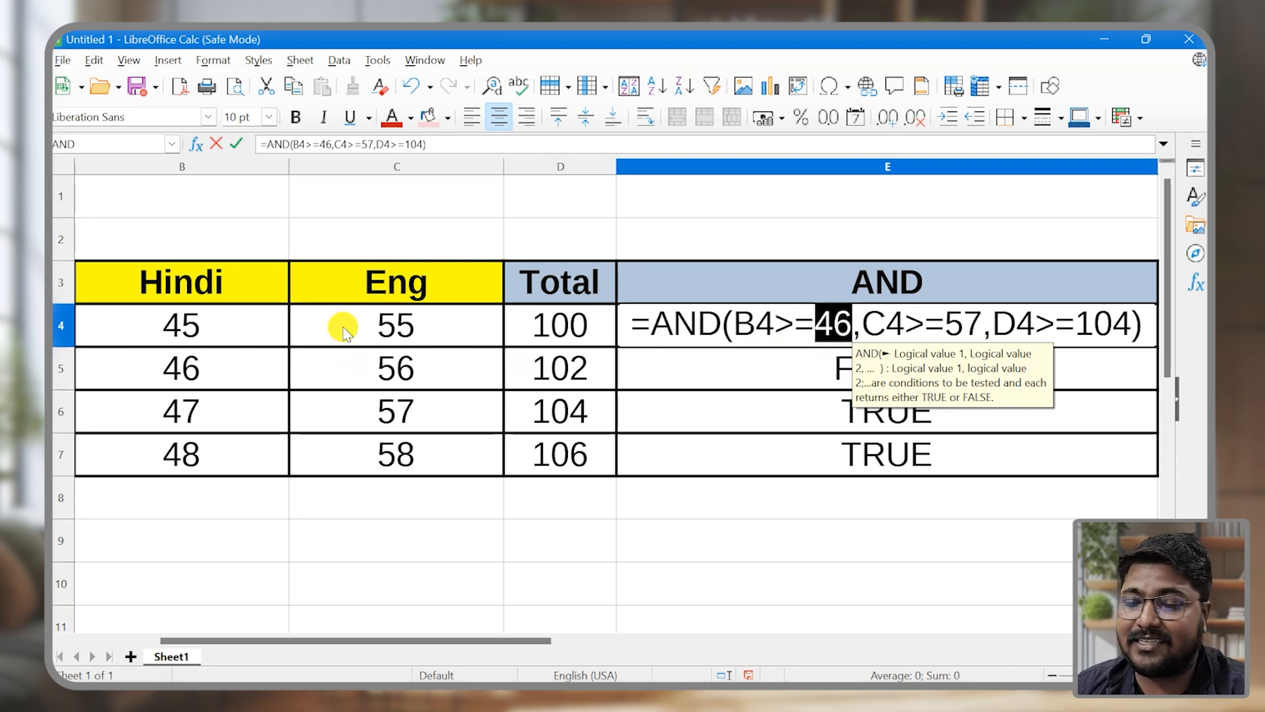
key("Return")
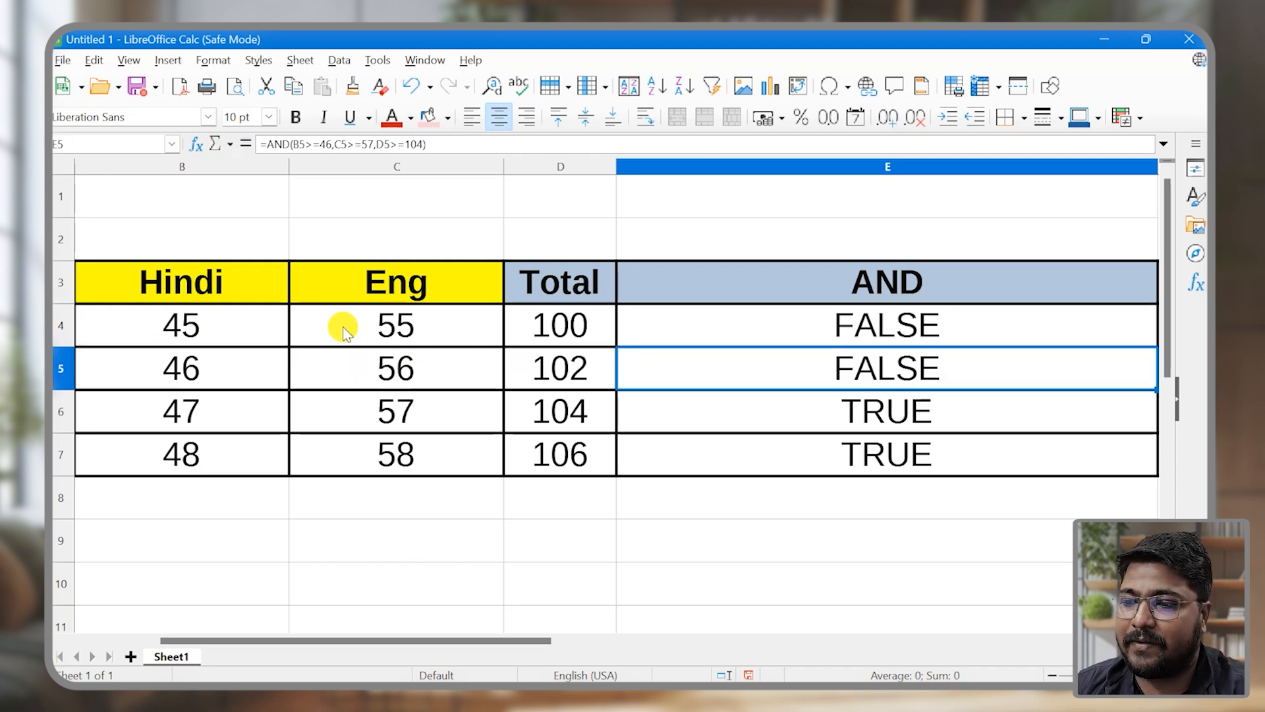
Examine the Hindi and Eng conditions in the E5 formula against the marks in row 5.
double_click(898, 354)
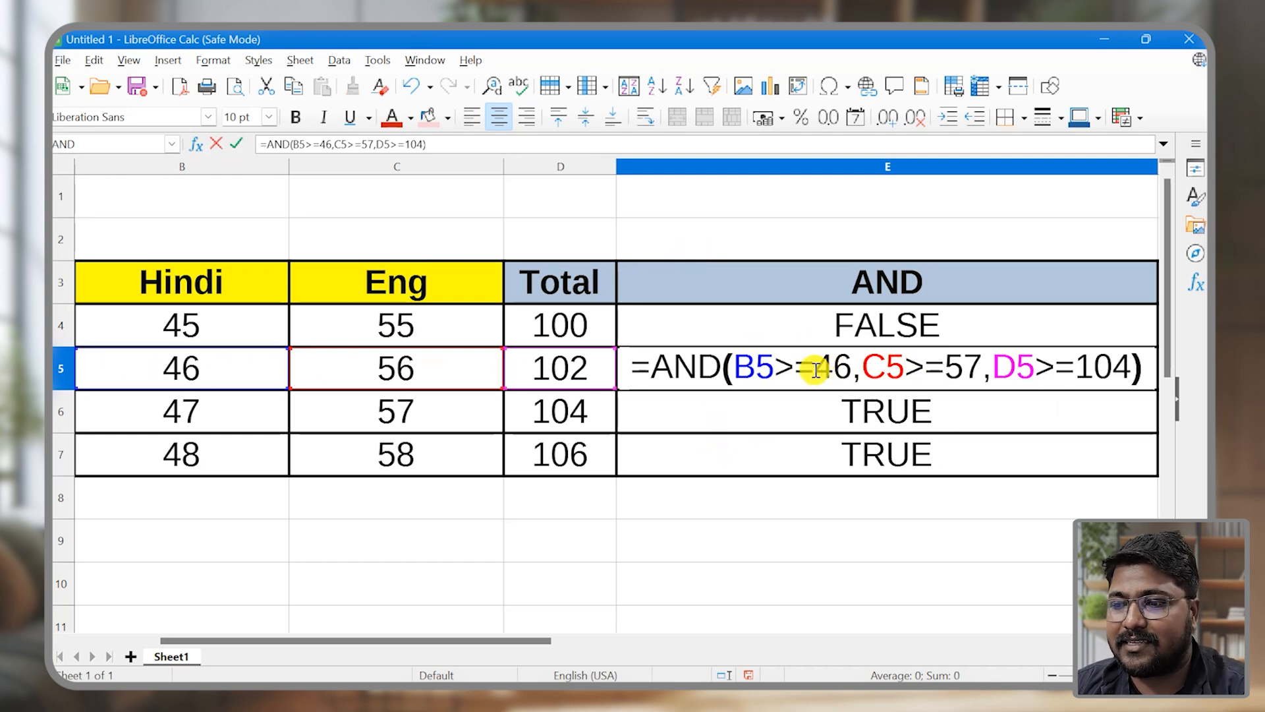
left_click_drag(816, 369, 860, 369)
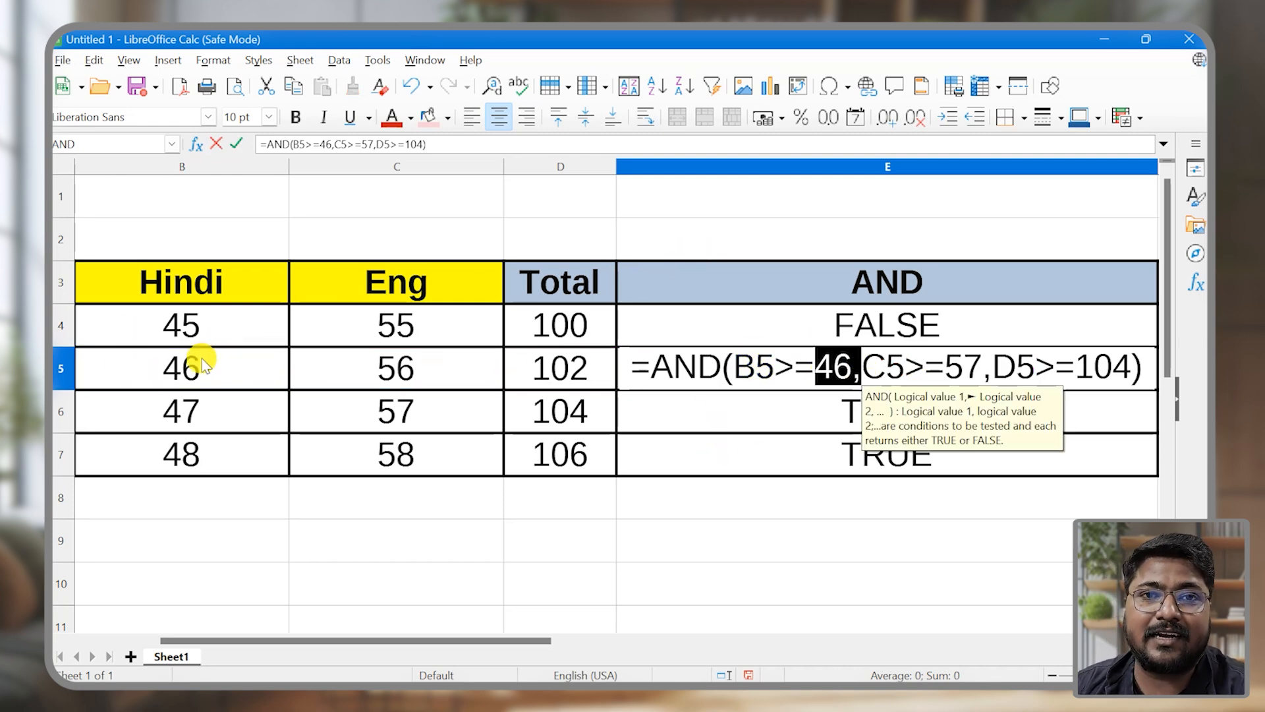
left_click(929, 368)
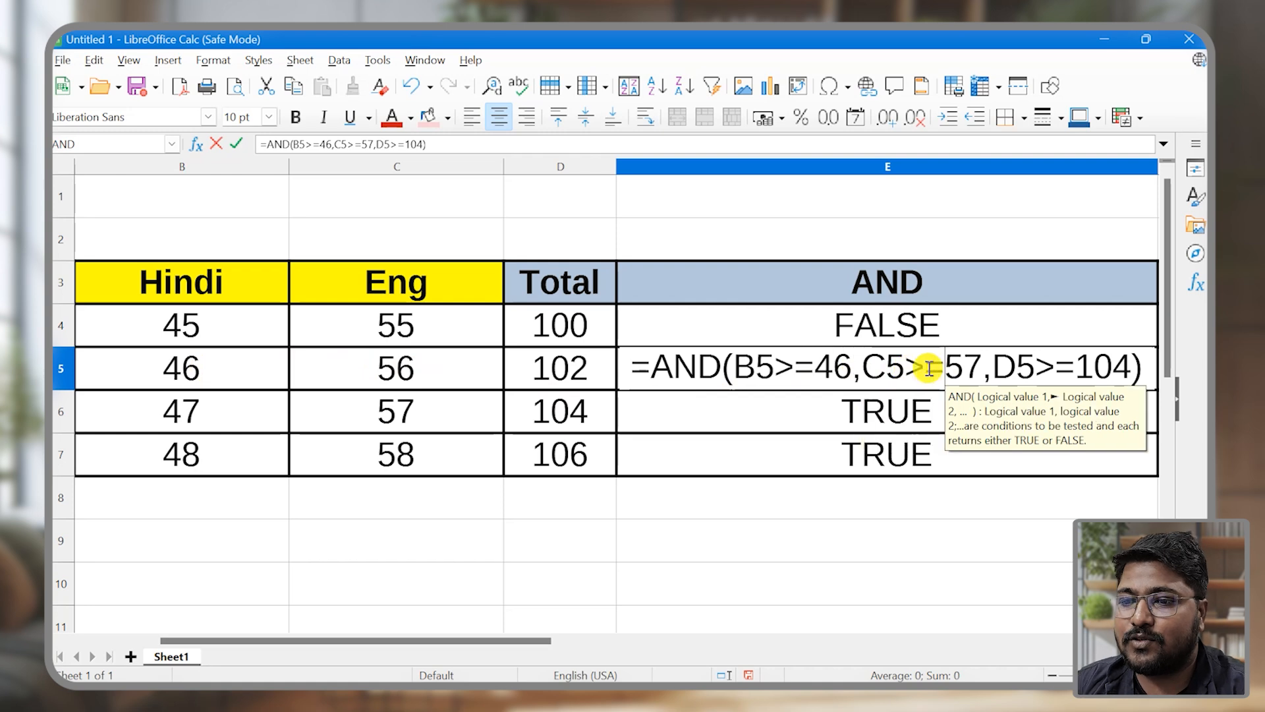
double_click(962, 367)
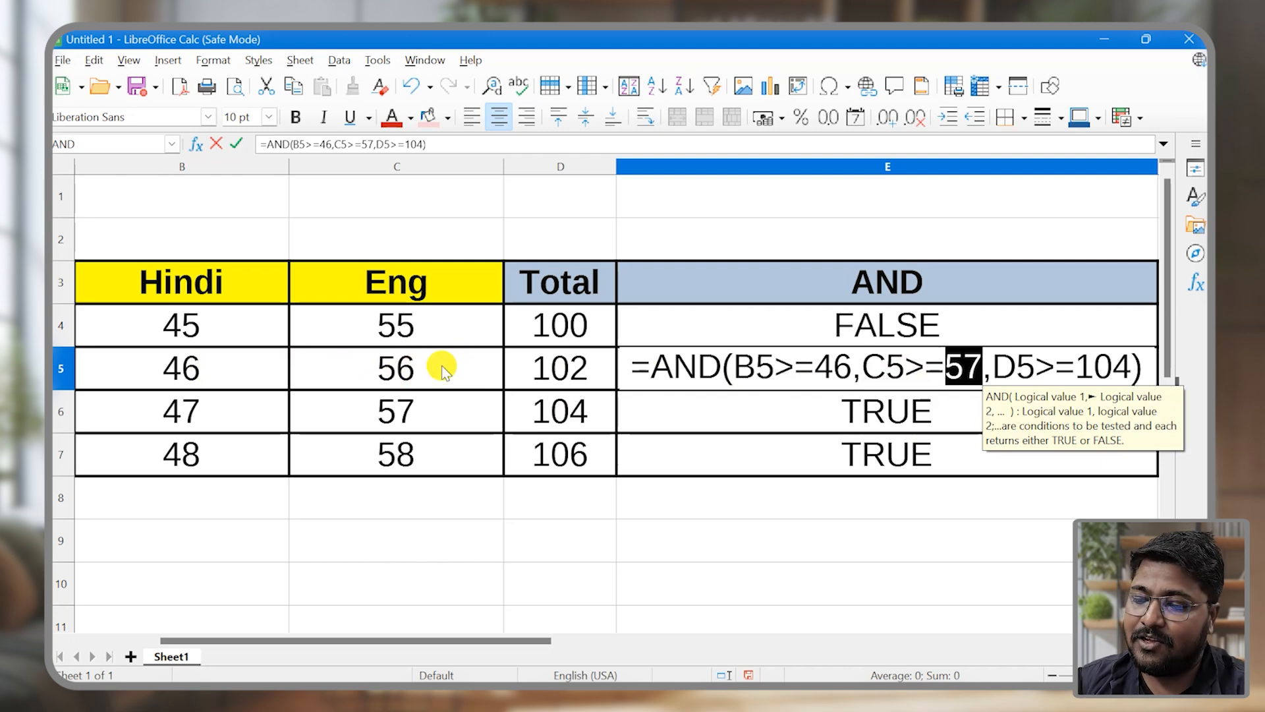
key("Return")
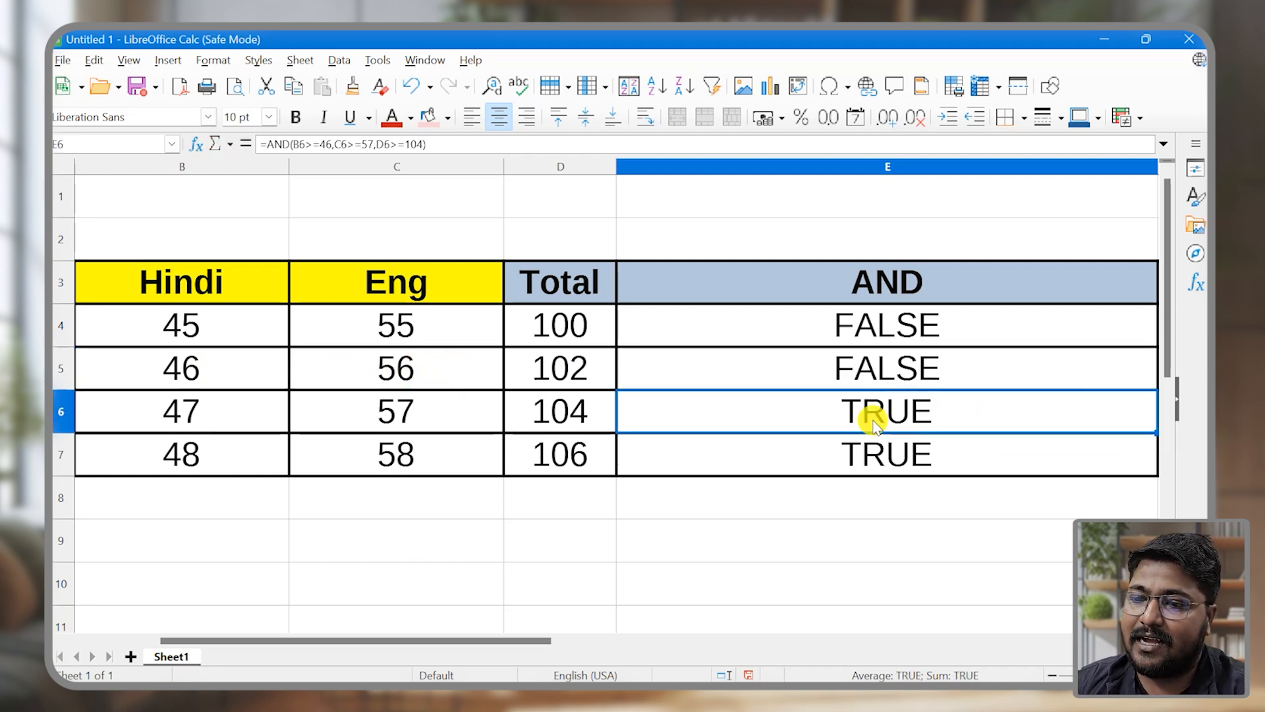
Examine all three conditions in the E6 formula against the marks and total in row 6.
double_click(875, 422)
left_click_drag(817, 413, 850, 416)
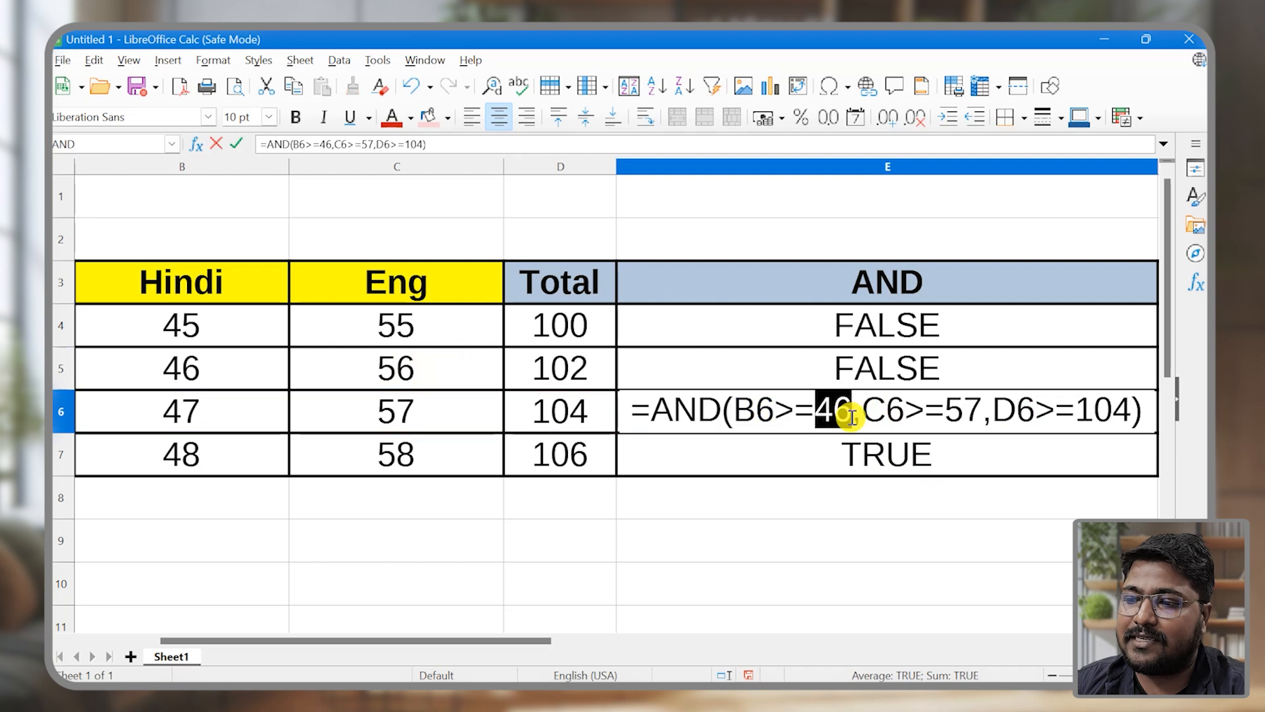
left_click_drag(959, 414, 973, 414)
left_click(962, 414)
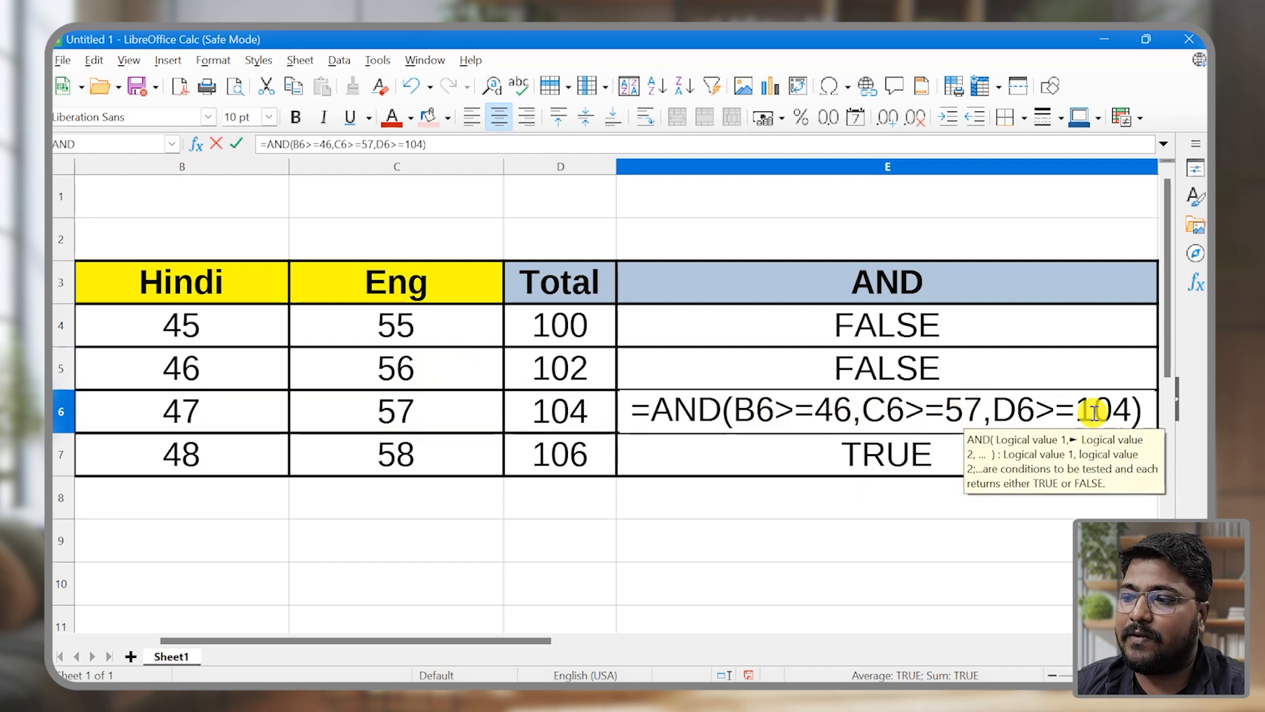
left_click_drag(1077, 411, 1132, 412)
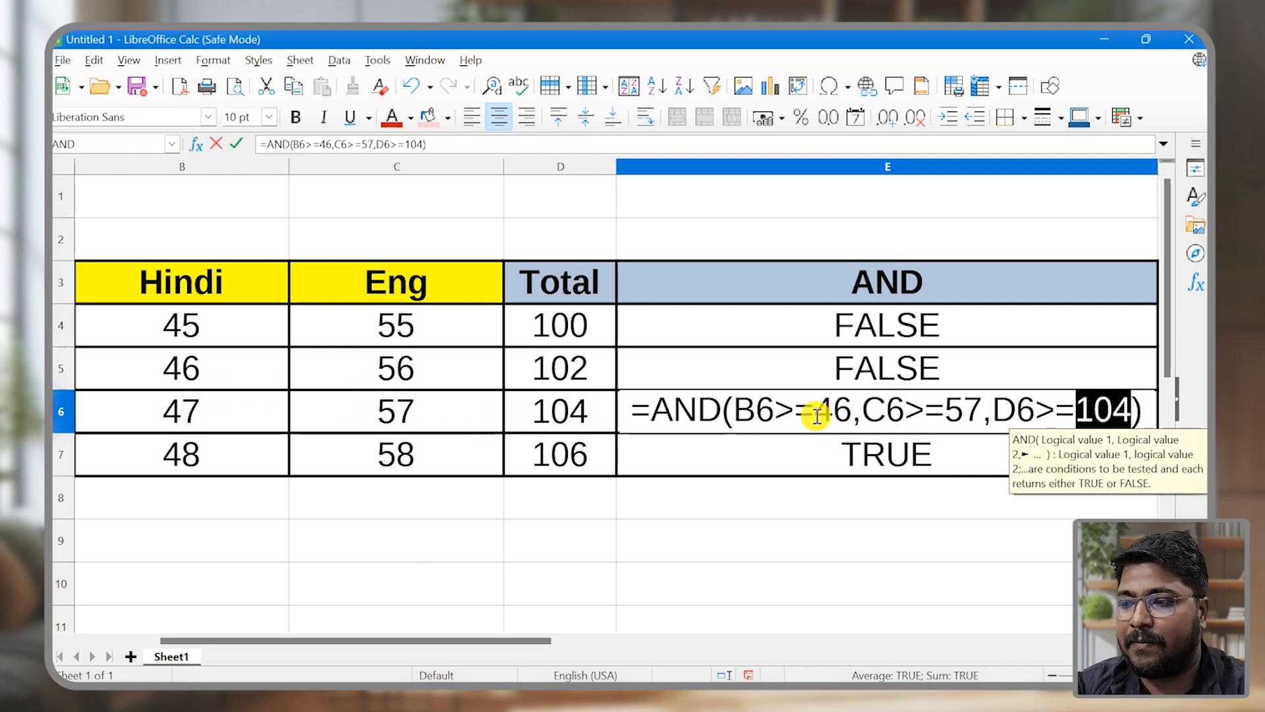
key("Return")
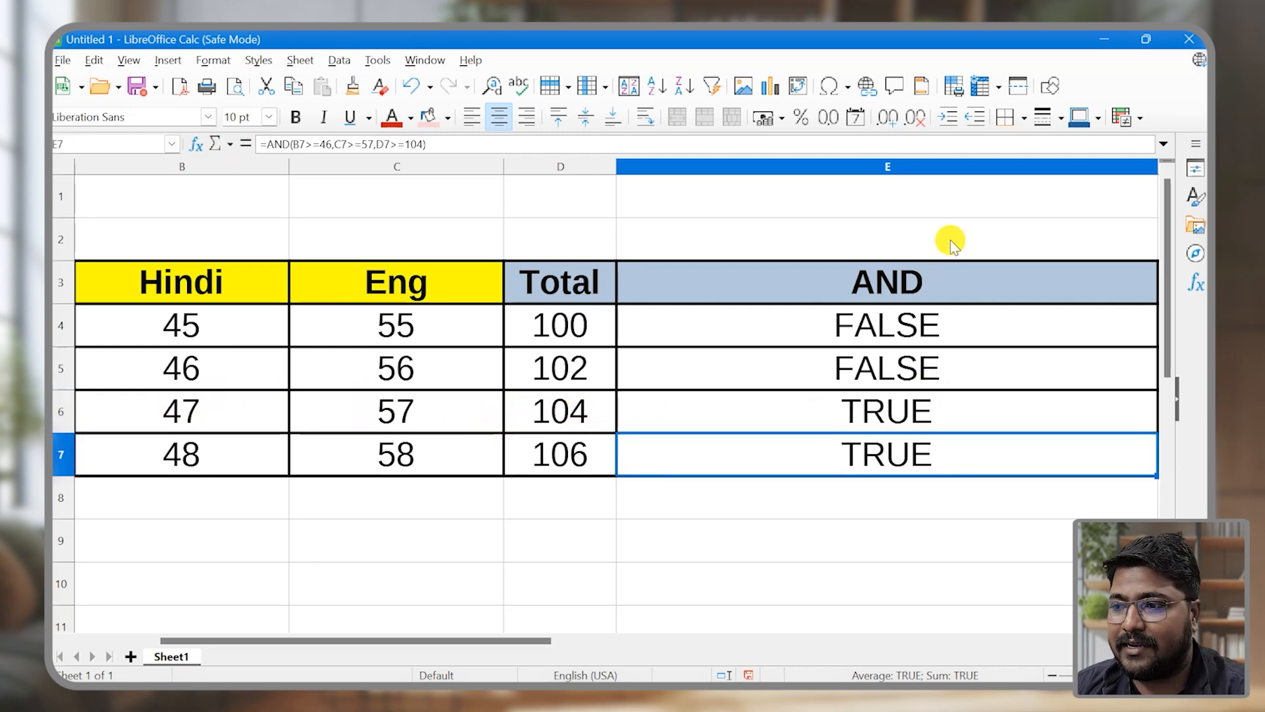
Narrow the AND column to just fit its TRUE and FALSE results.
left_click_drag(1157, 166, 720, 189)
left_click_drag(756, 396, 752, 348)
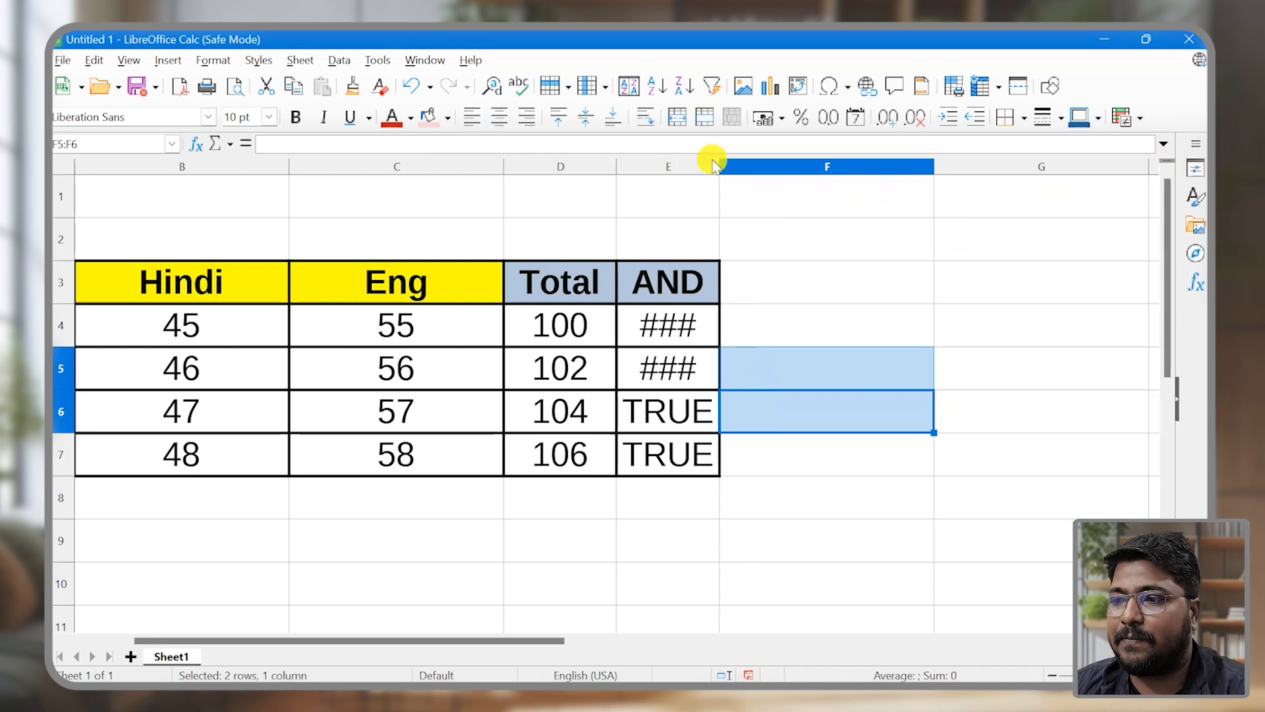
left_click_drag(720, 162, 782, 163)
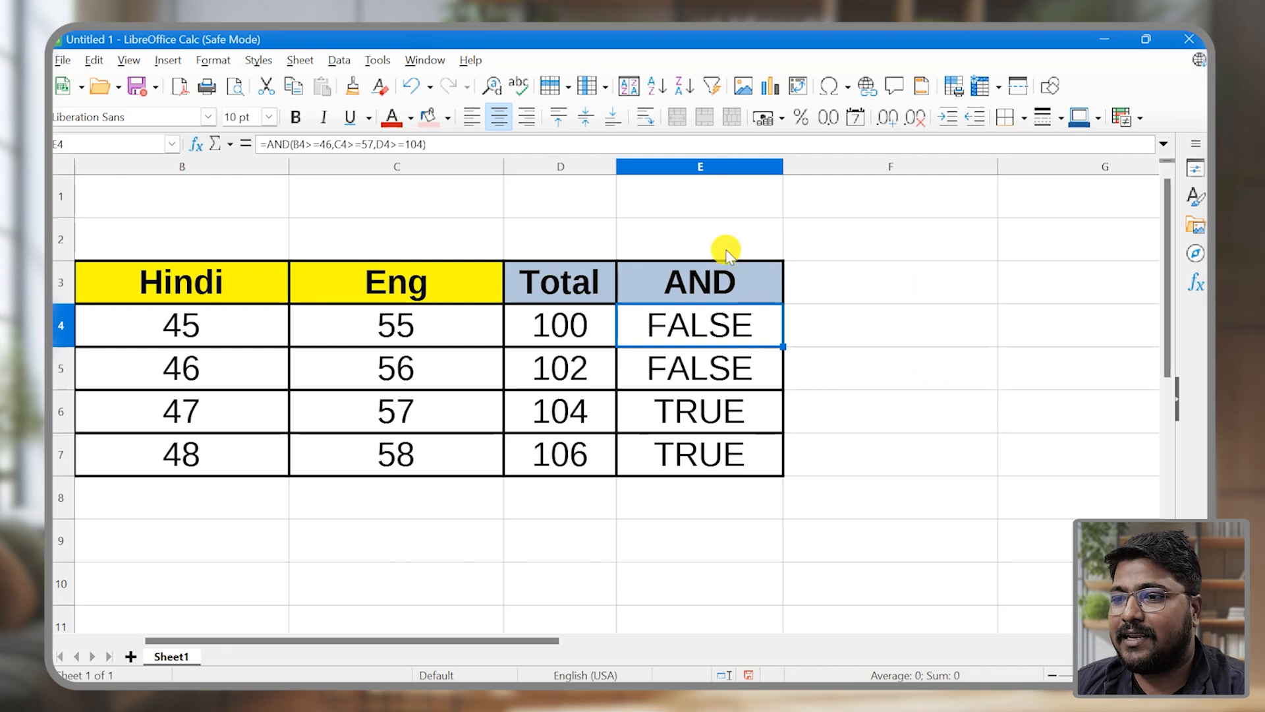
Insert a column after the AND column and enter the heading OR in F3.
left_click(685, 167)
left_click(587, 86)
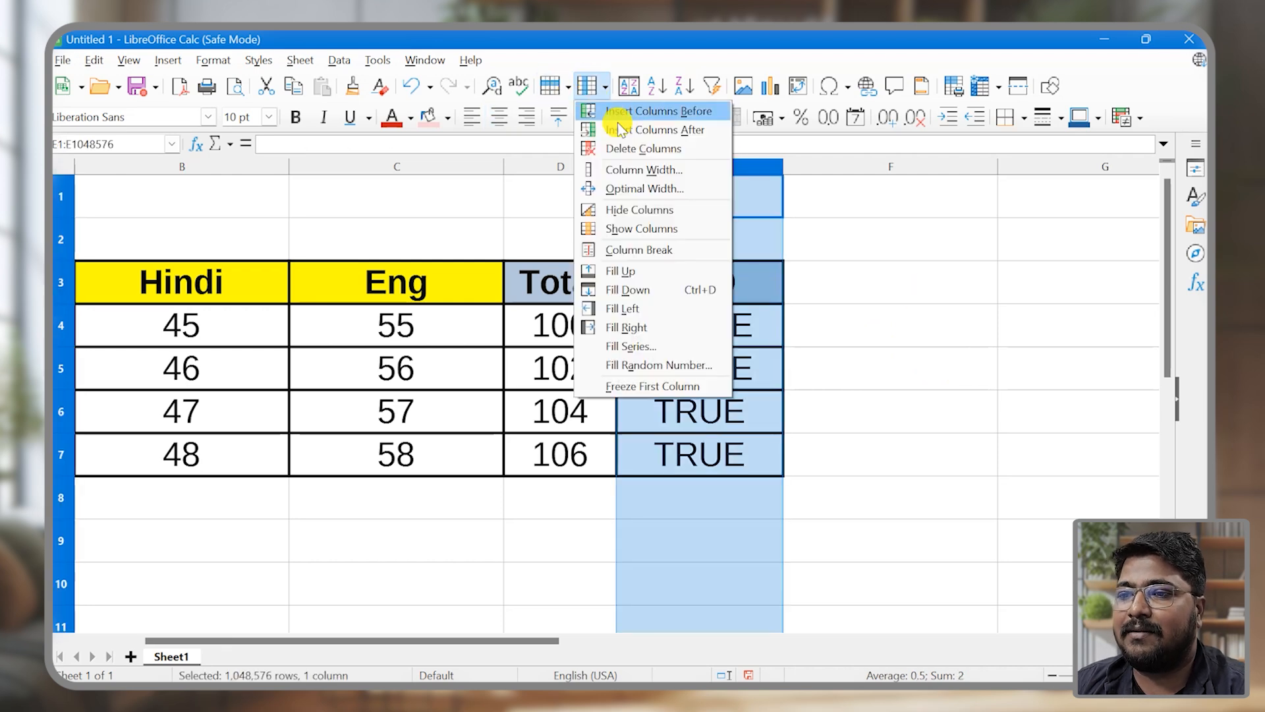
left_click(633, 130)
left_click(883, 284)
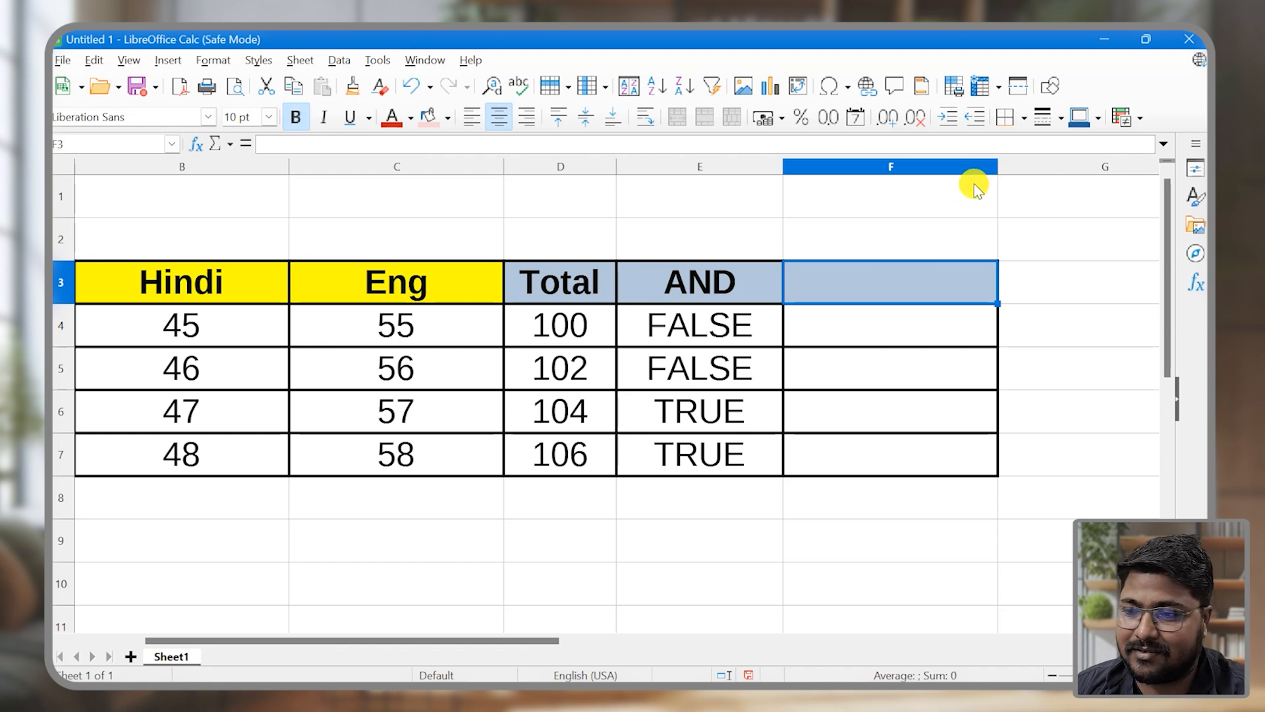
type("OR")
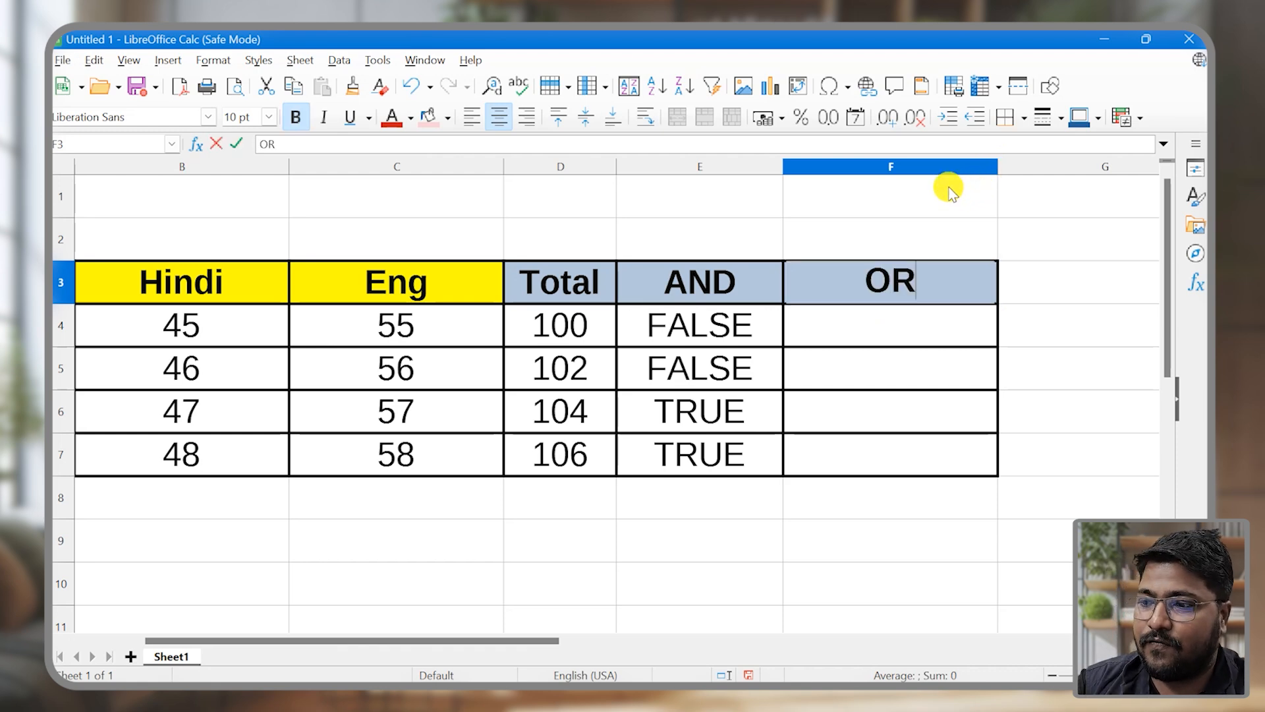
Widen the OR column and begin an OR formula in F4 with the condition B4>=46.
left_click(844, 322)
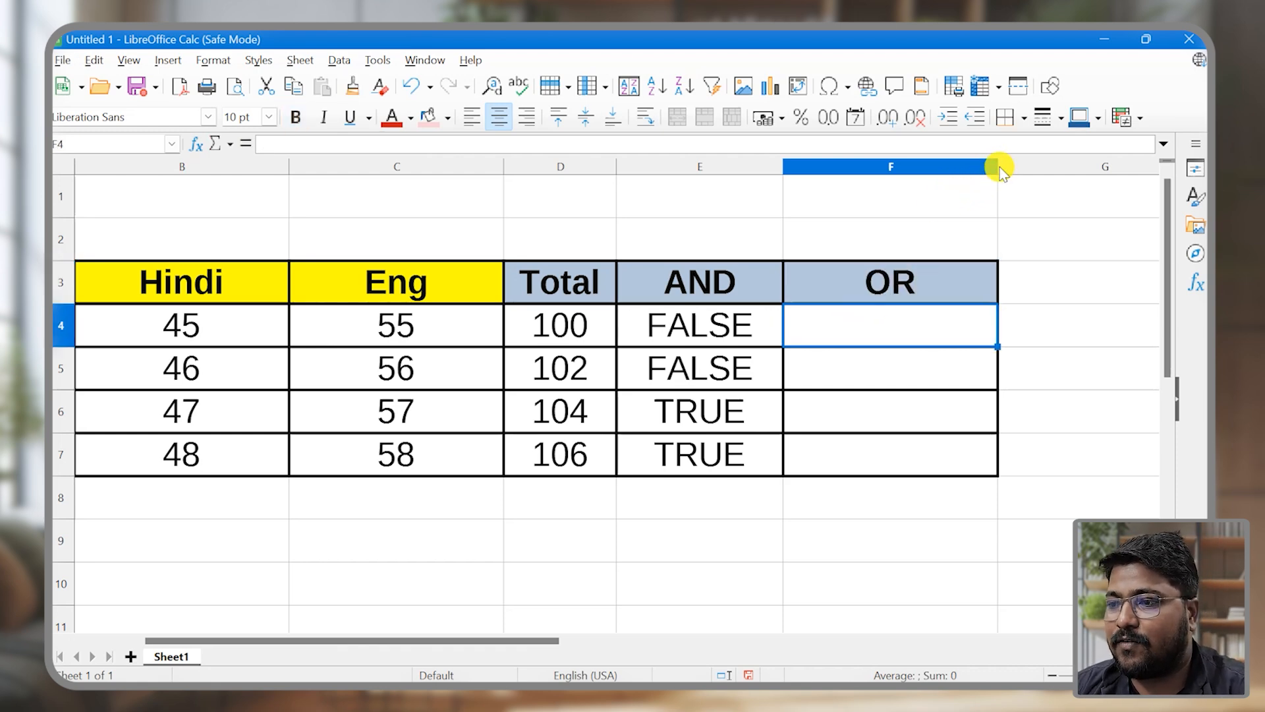
left_click_drag(998, 166, 1161, 165)
type("=O")
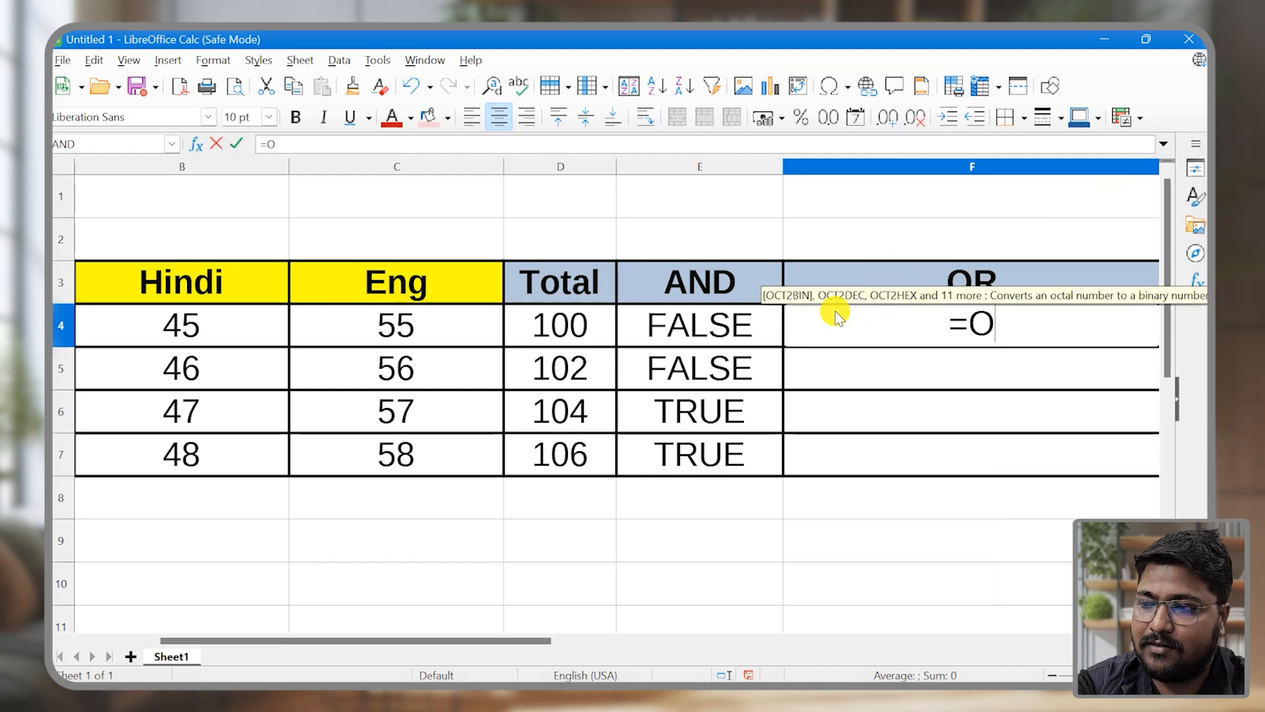
type("R(")
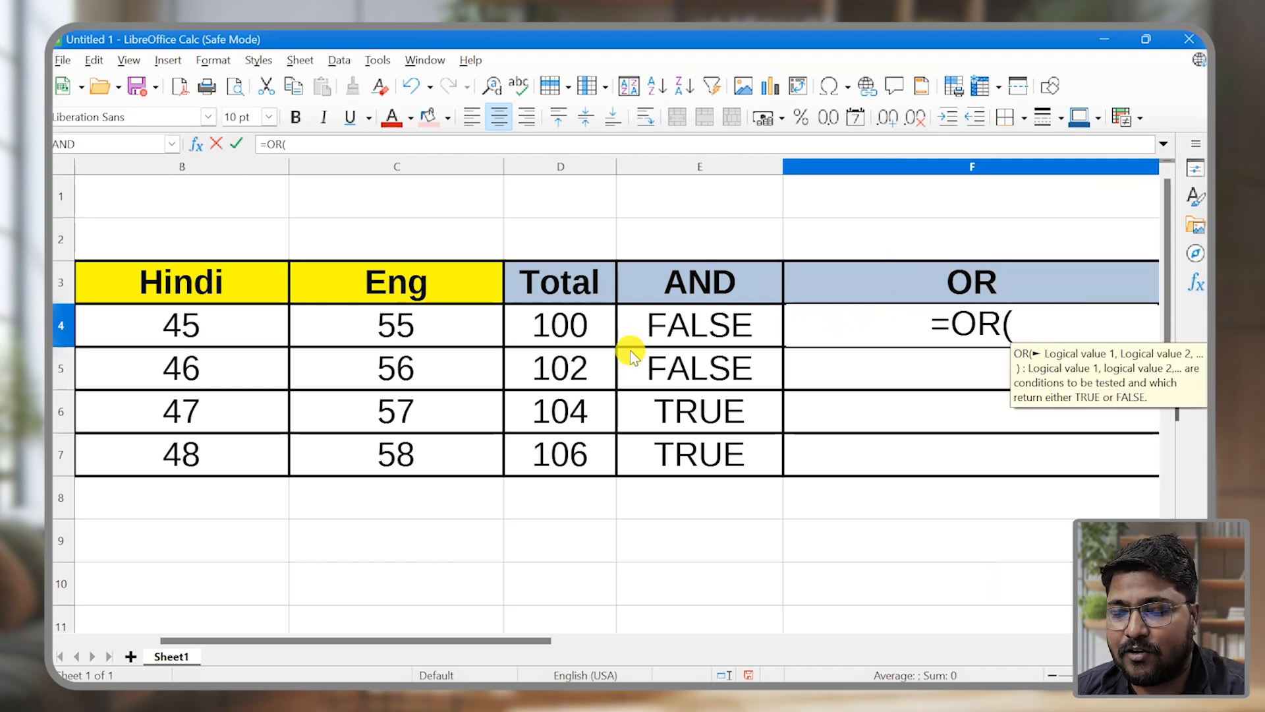
left_click(186, 331)
type(">=")
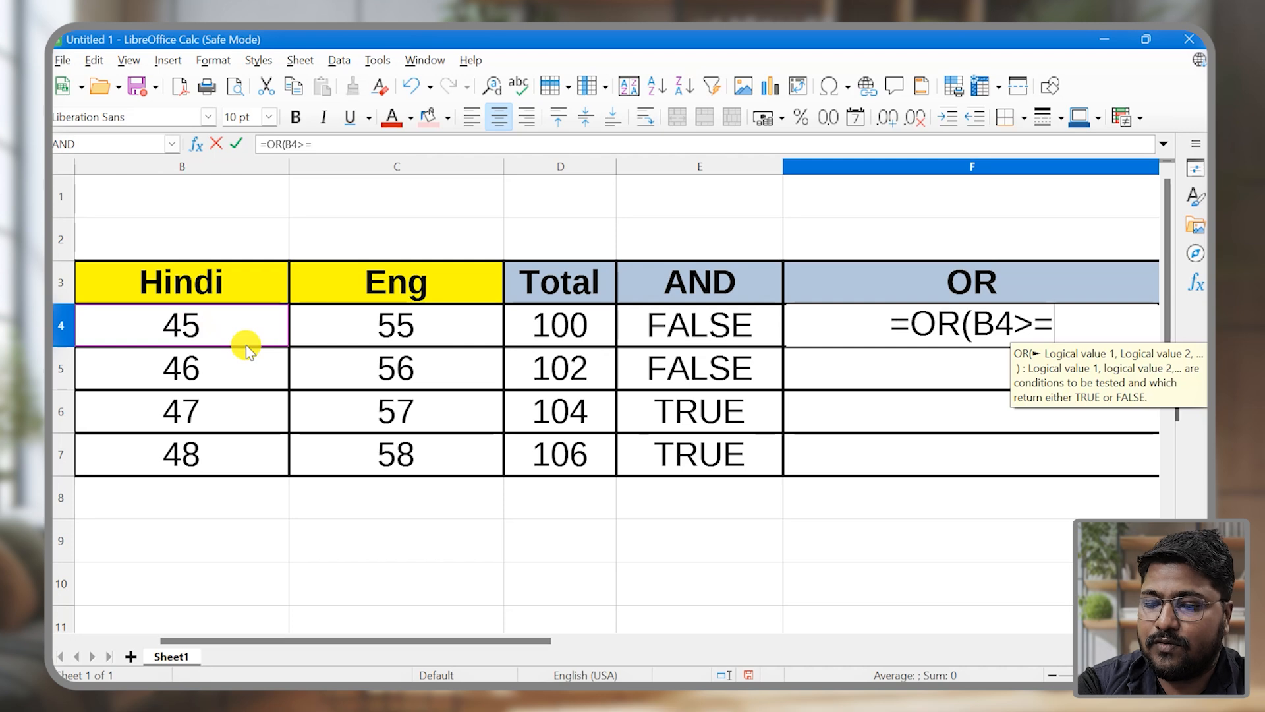
type("46")
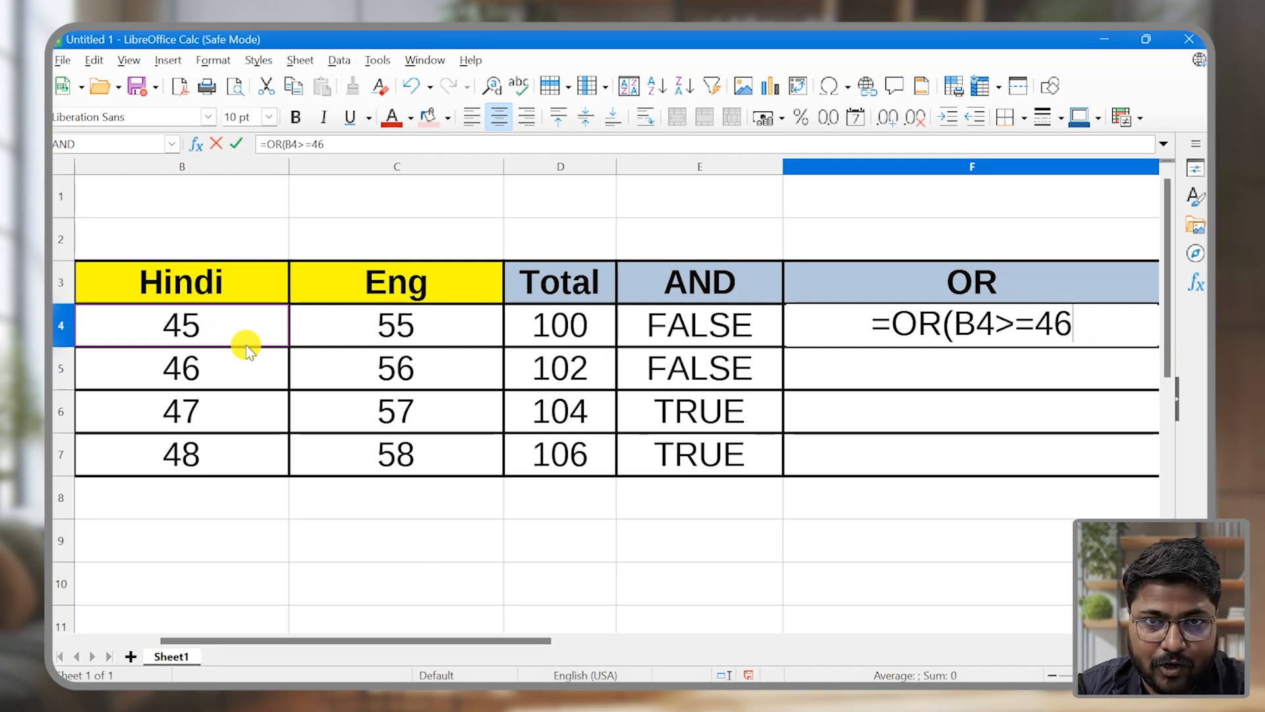
type(",")
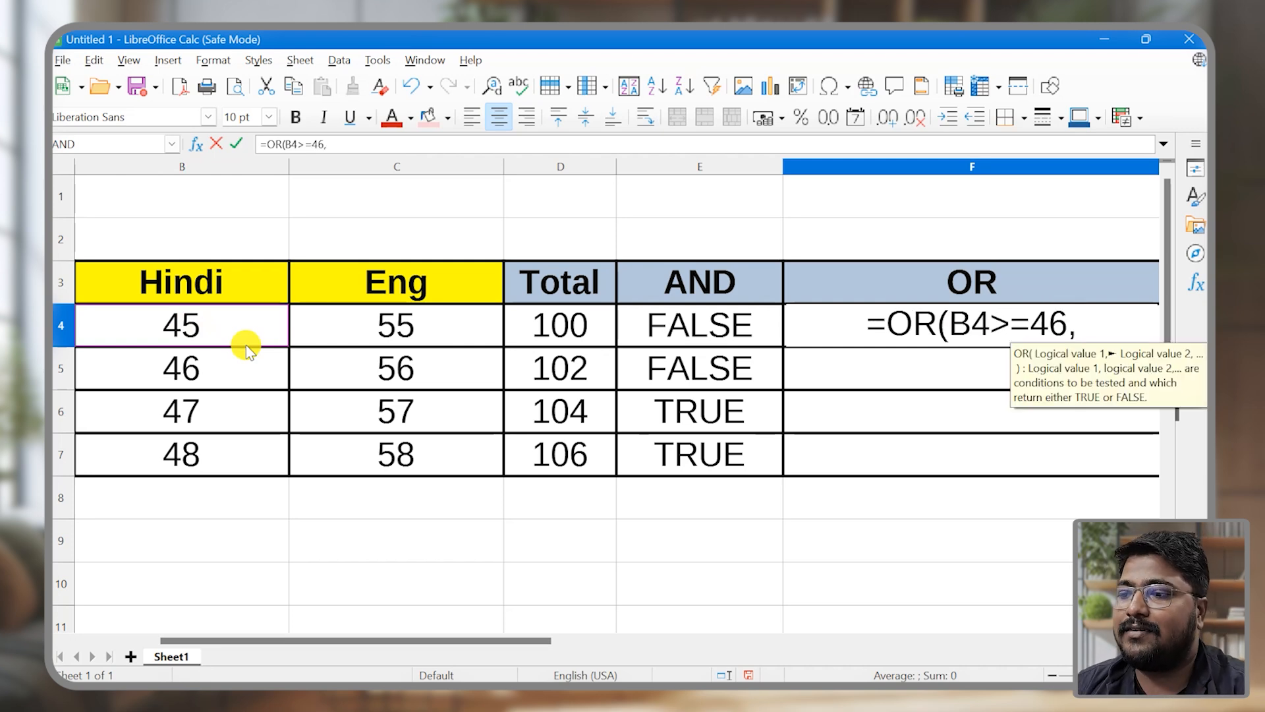
Complete the F4 OR formula with the conditions C4>=57 and D4>=100, and fill it down through F7.
left_click(394, 336)
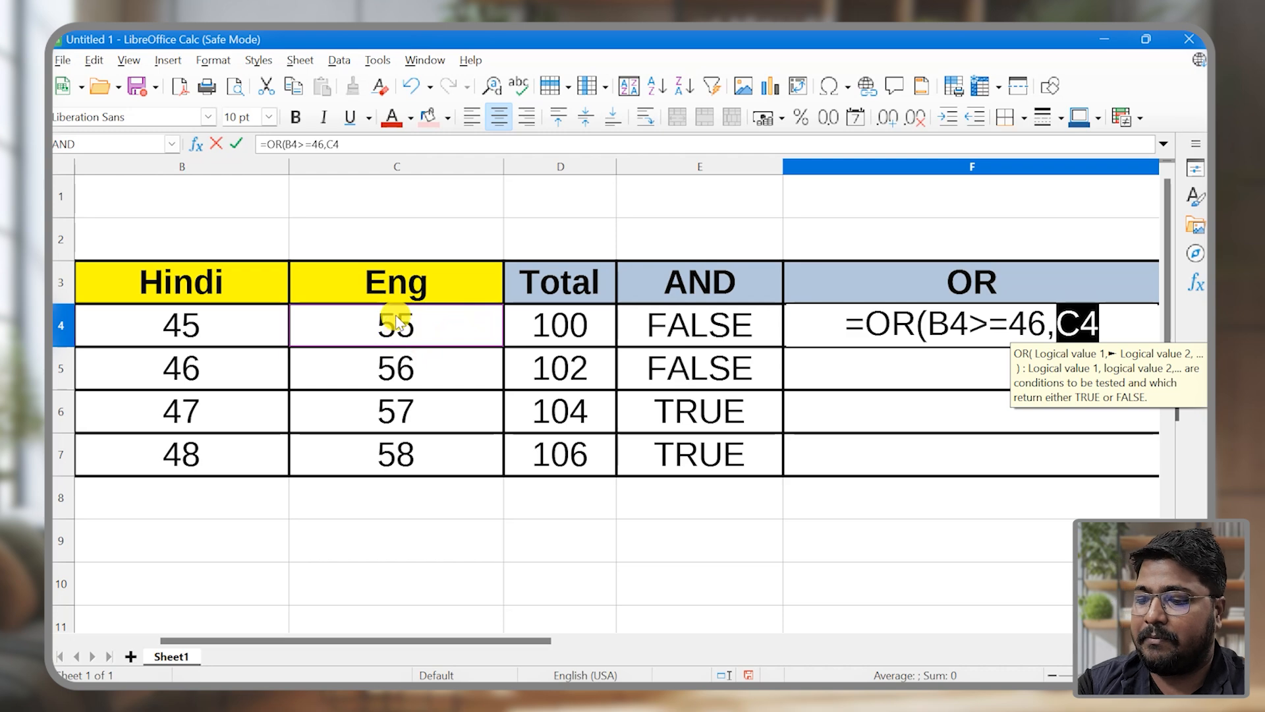
type(">=")
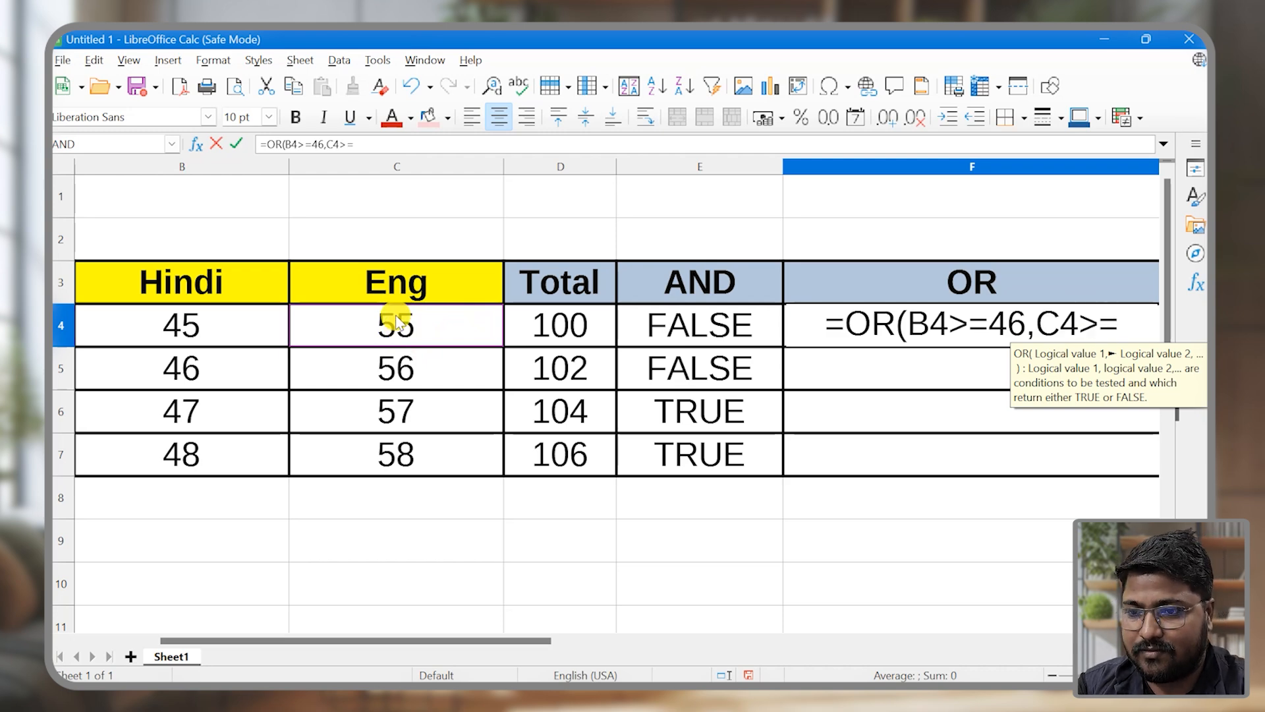
type("57")
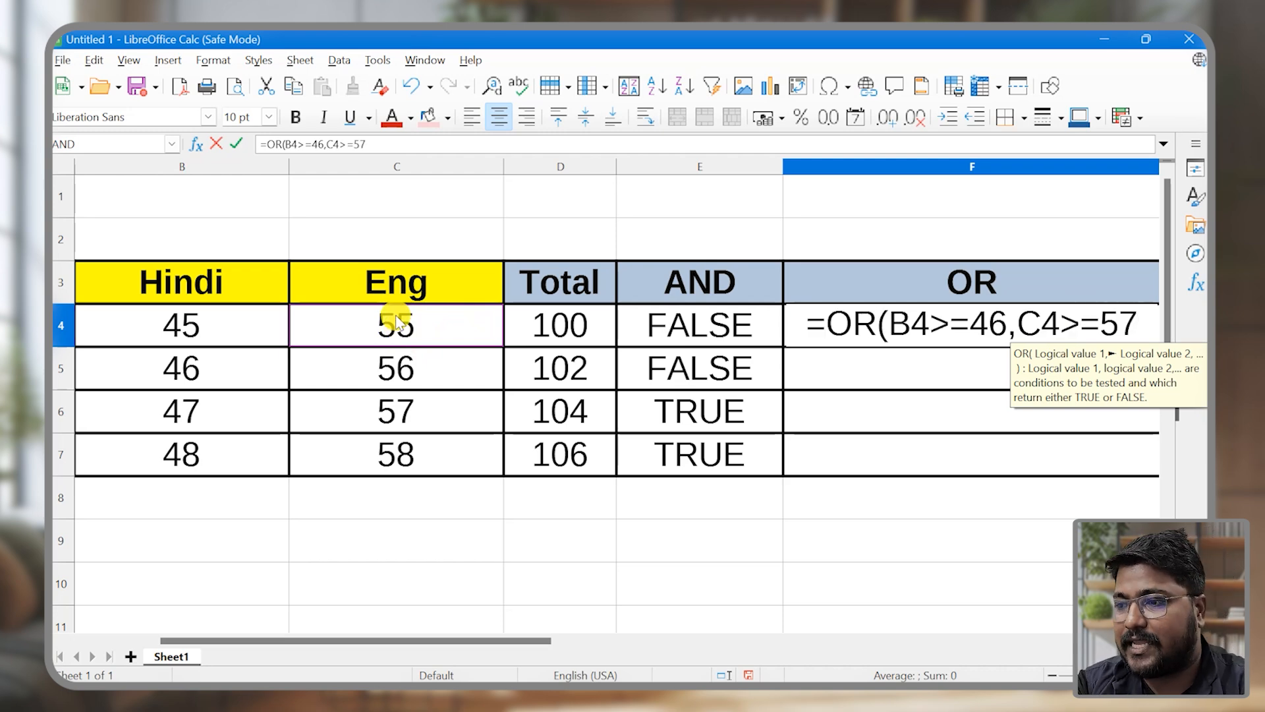
type(",")
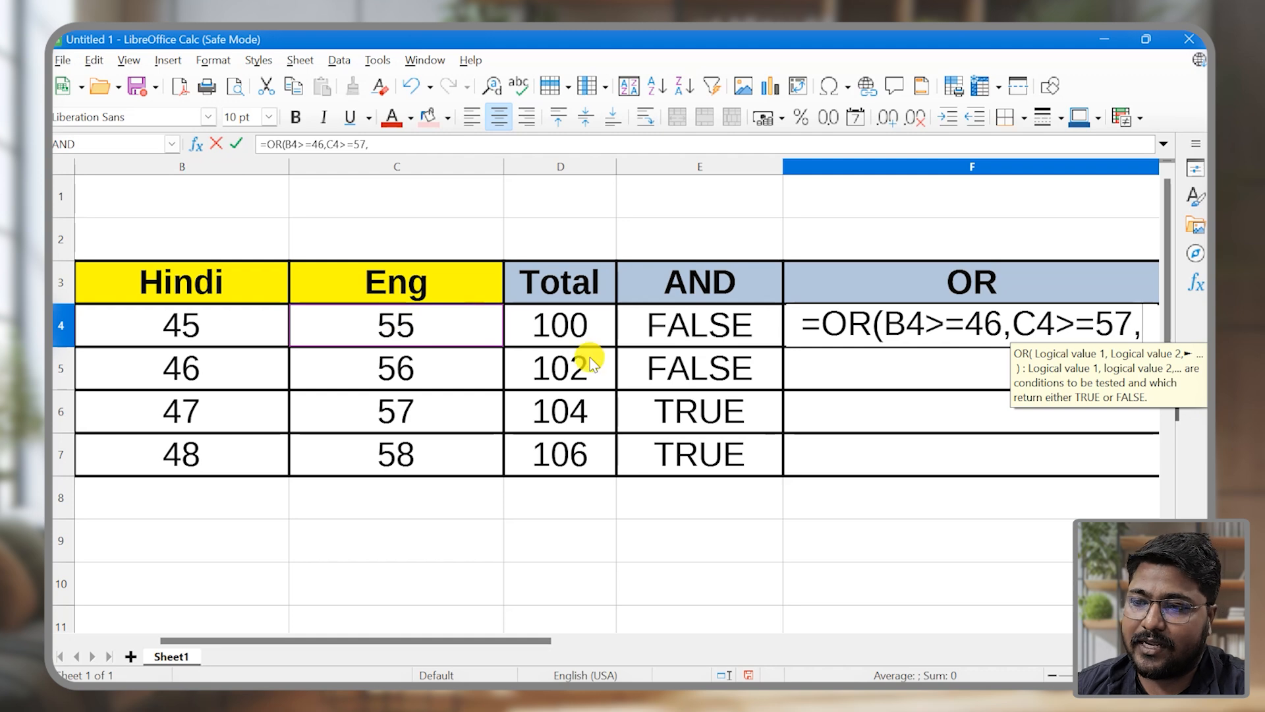
left_click(564, 320)
type(">=")
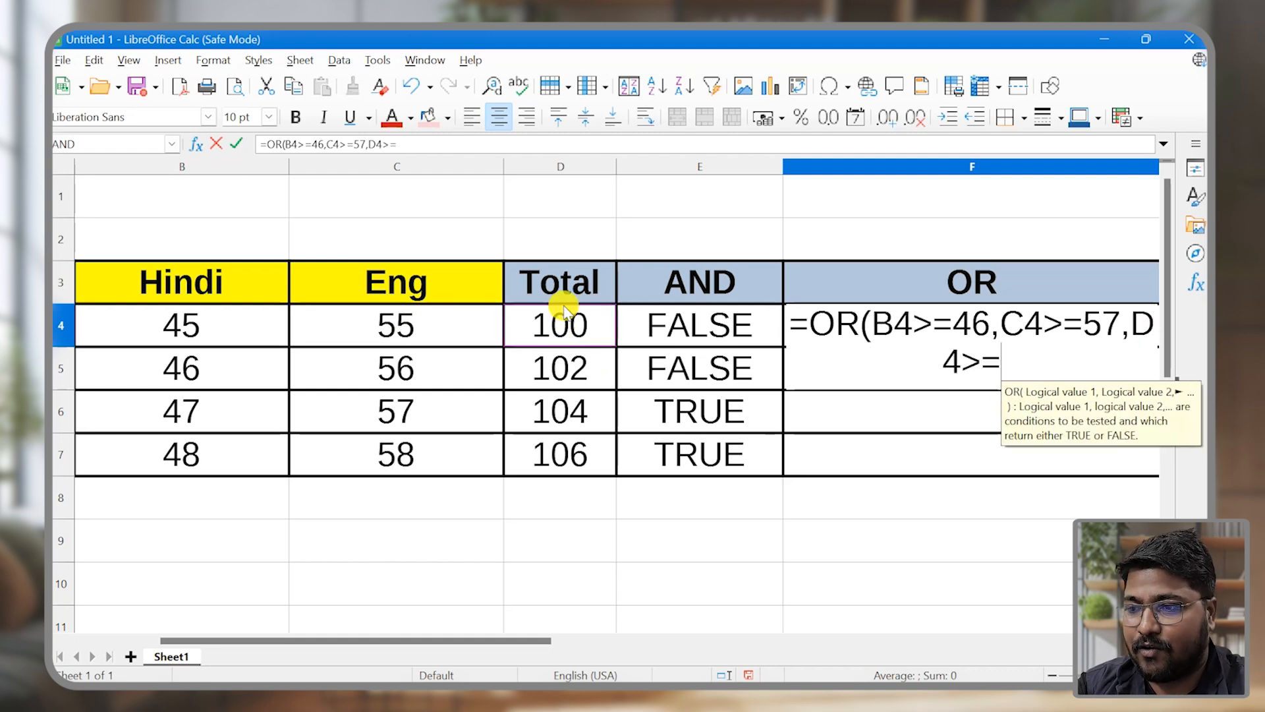
type("100")
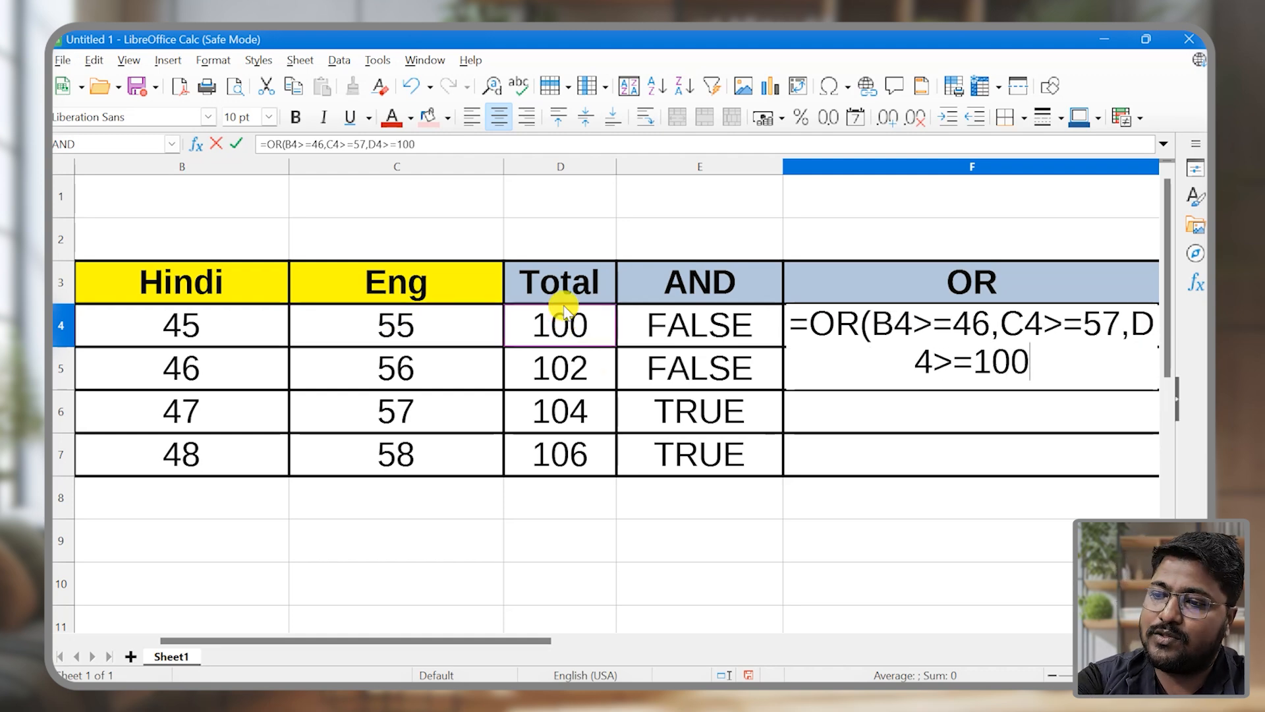
type(")")
key("Return")
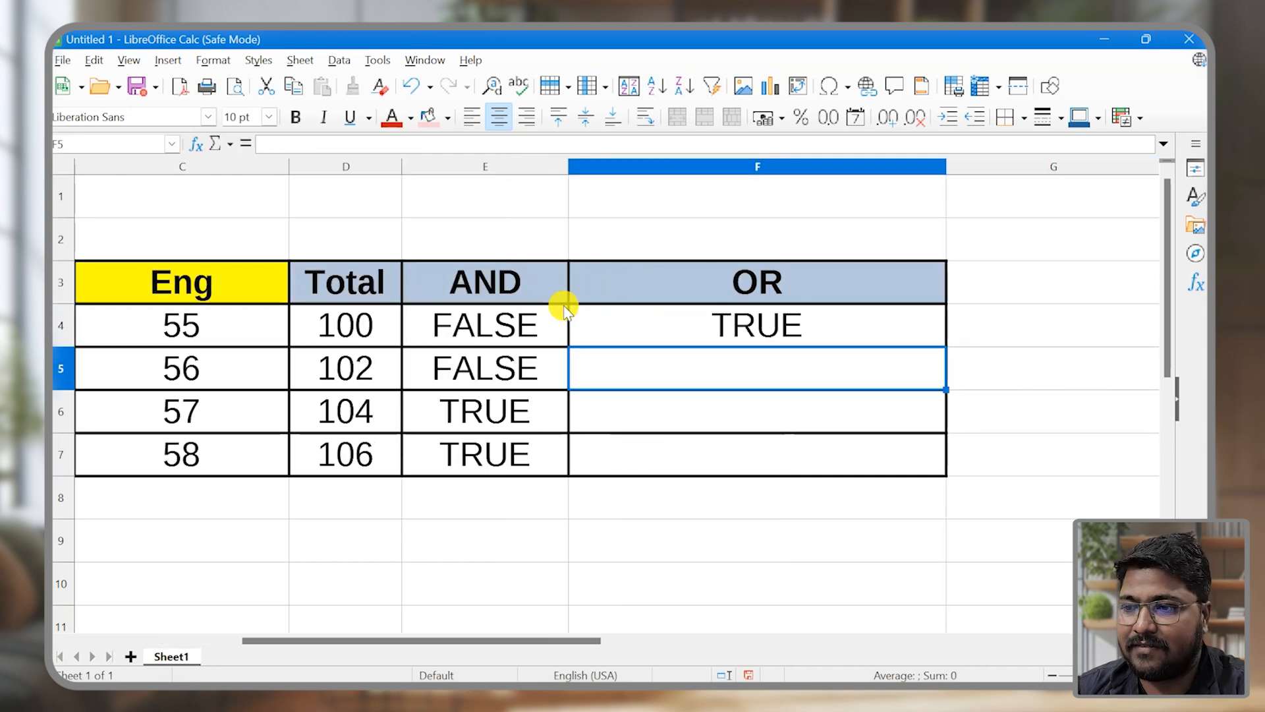
left_click(821, 322)
left_click_drag(948, 350, 929, 465)
Examine the three conditions in the F4 OR formula against the marks and total in row 4, and review the results in F4:F7.
scroll(835, 457, "left", 3)
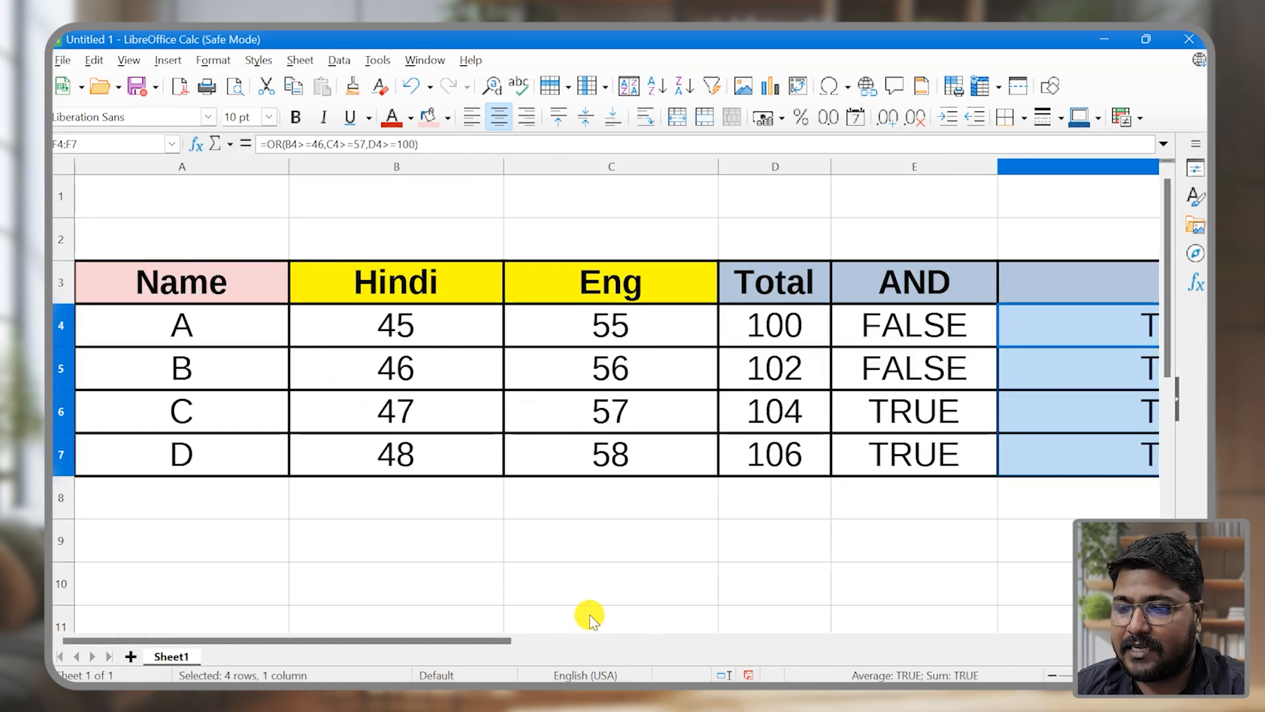
left_click_drag(514, 642, 573, 641)
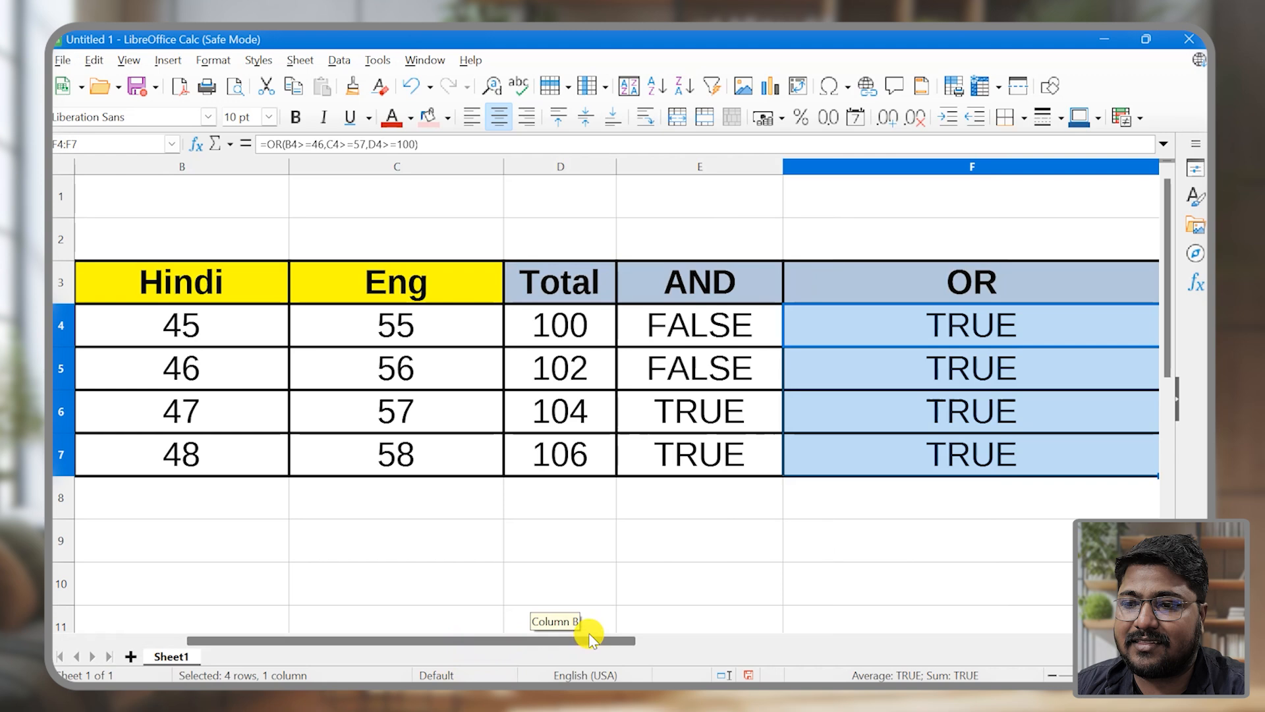
double_click(956, 326)
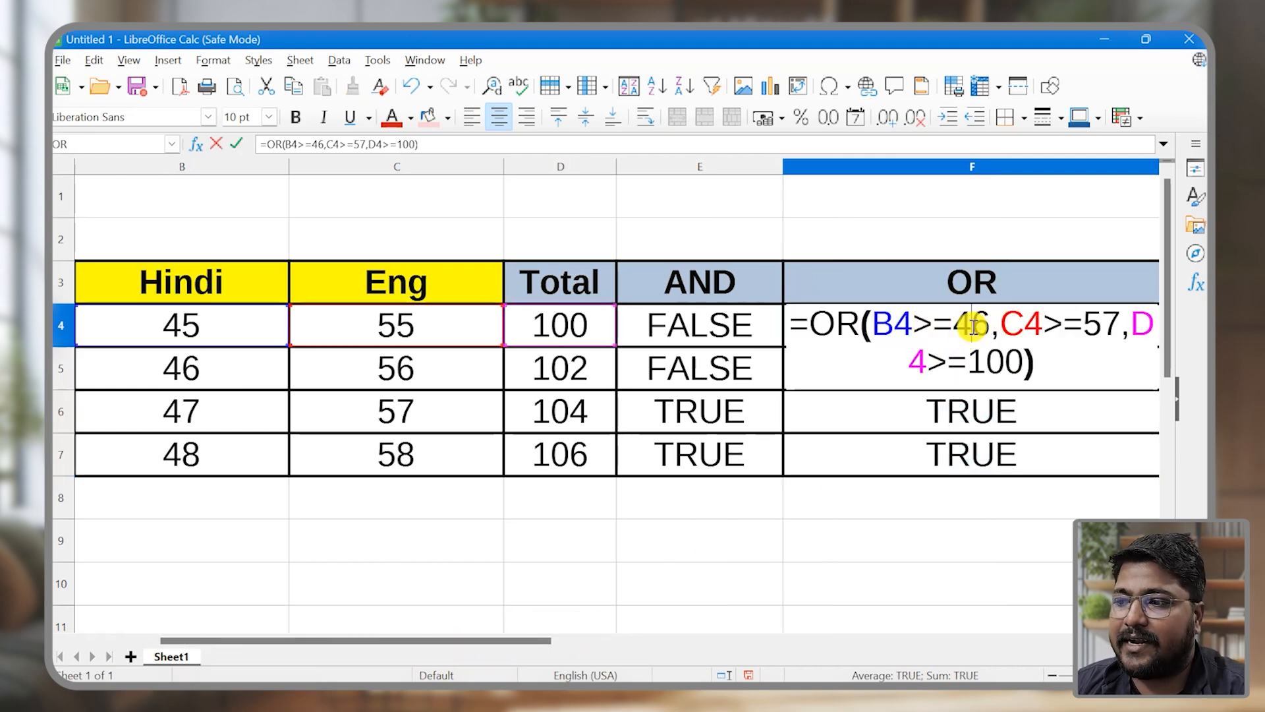
left_click_drag(991, 324, 946, 325)
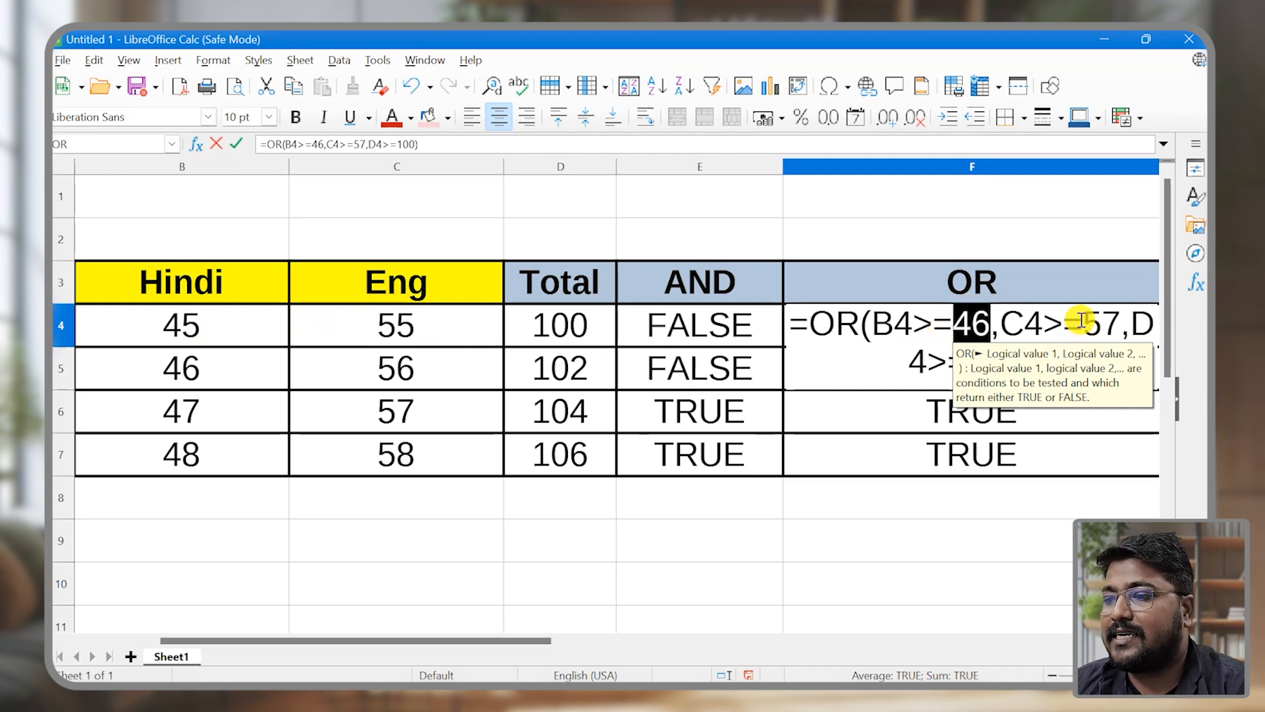
left_click_drag(1084, 323, 1118, 315)
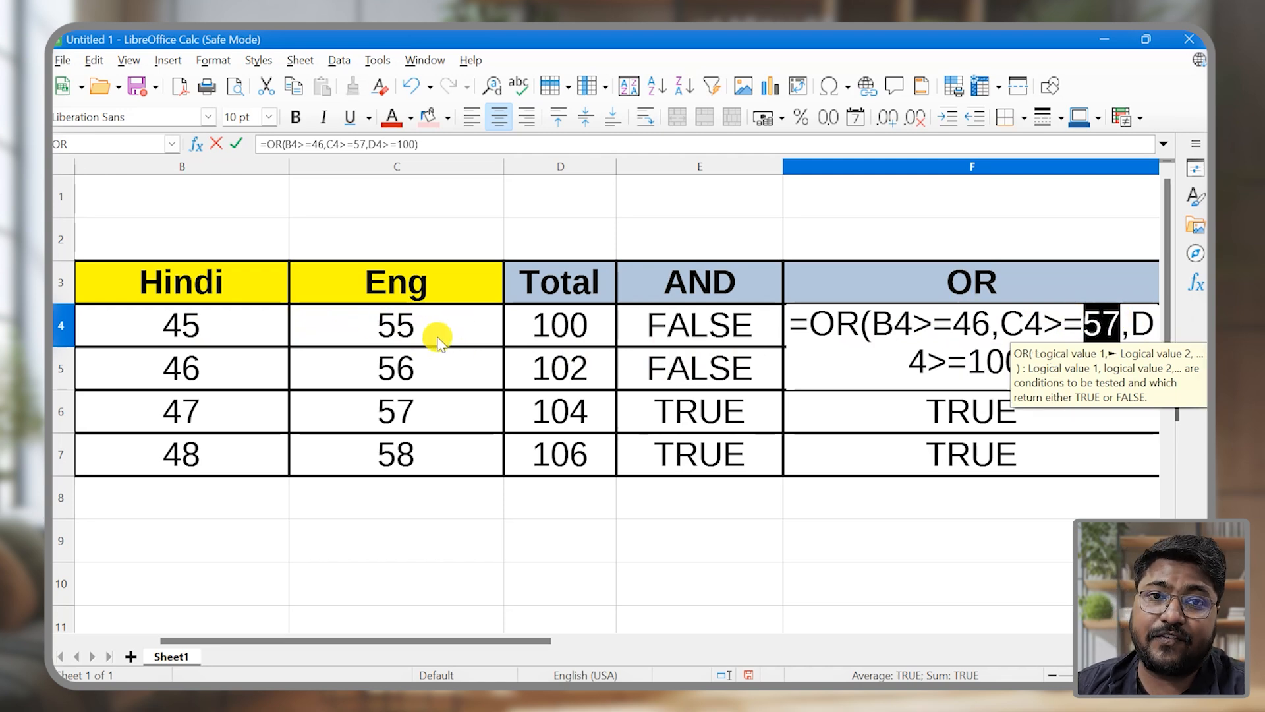
left_click(947, 358)
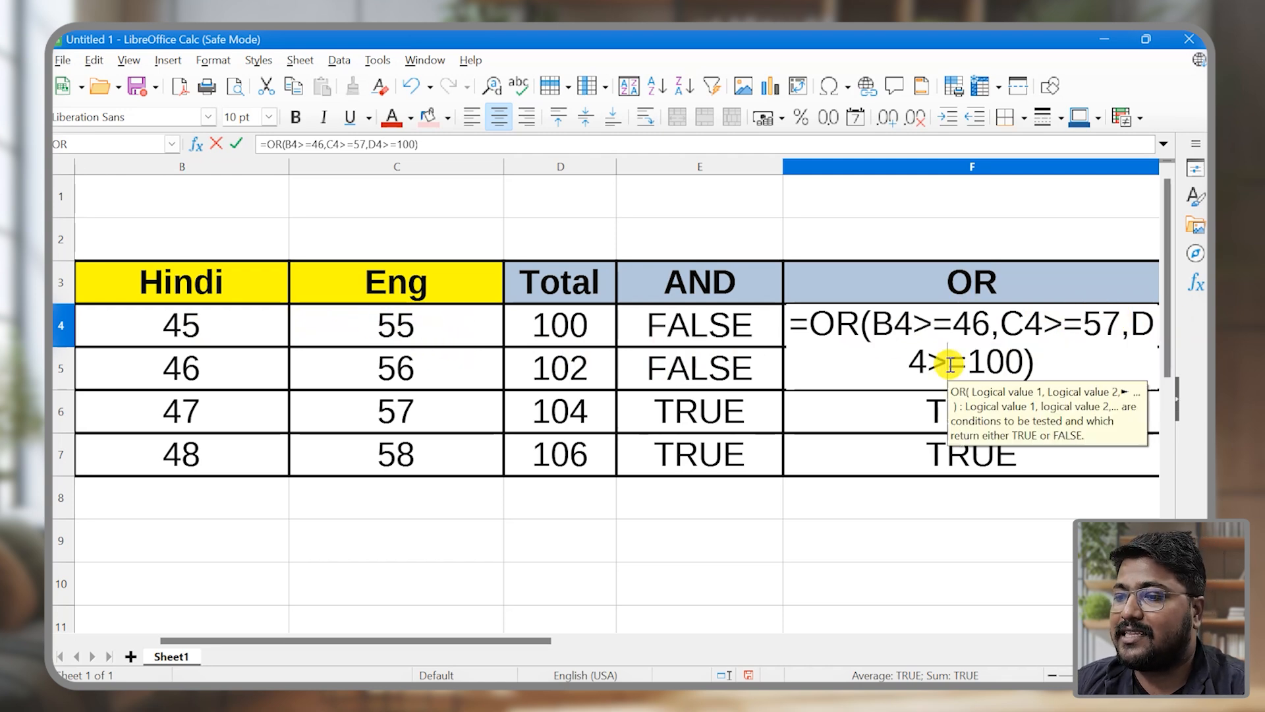
left_click_drag(969, 361, 1026, 361)
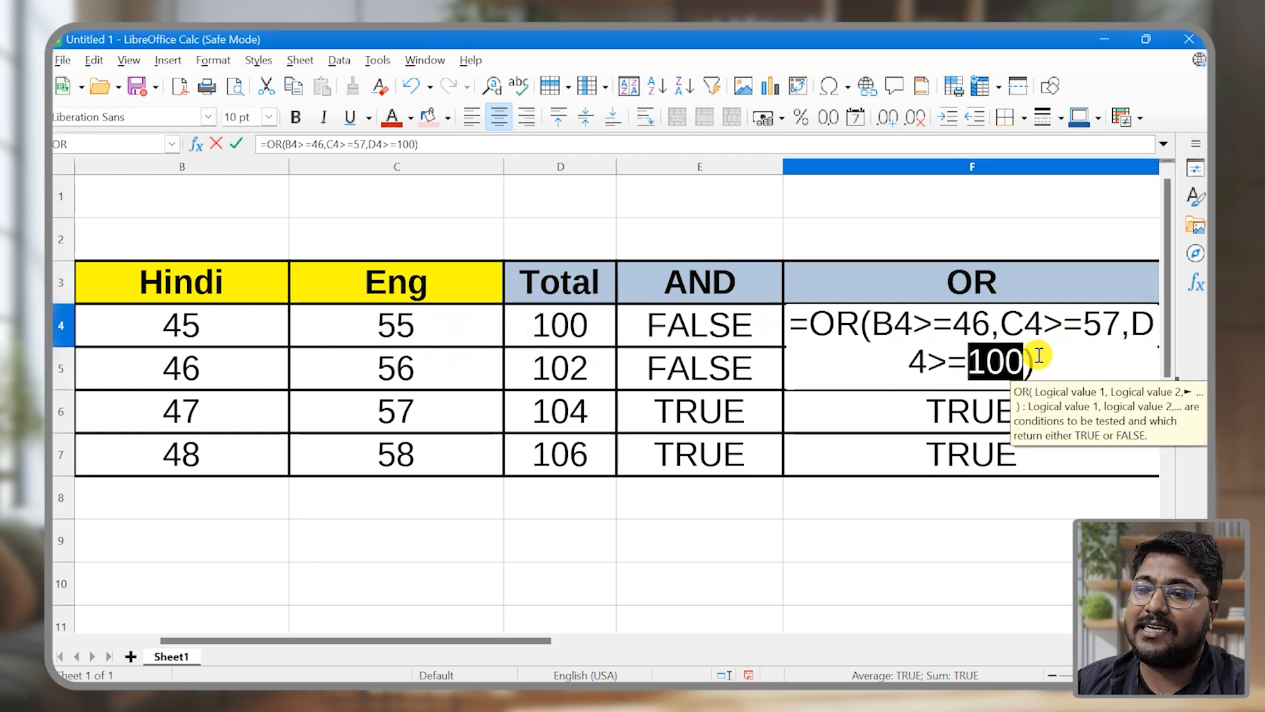
key("Escape")
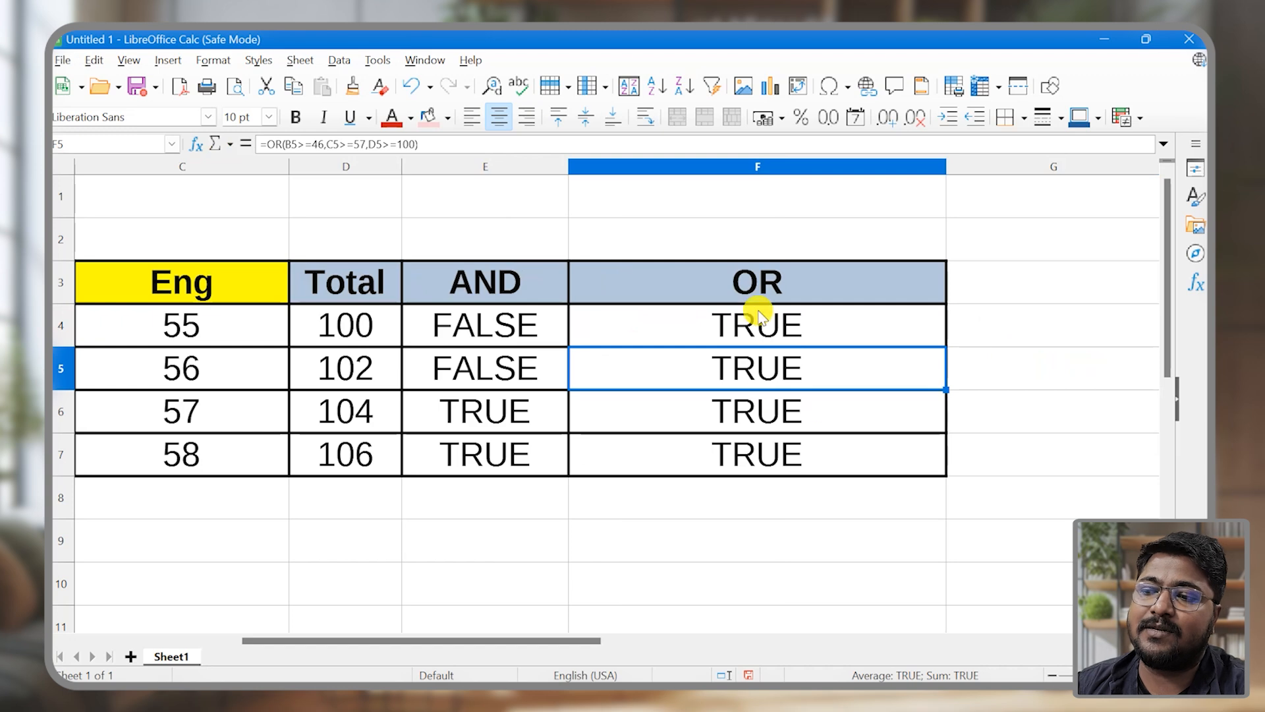
left_click_drag(850, 317, 837, 442)
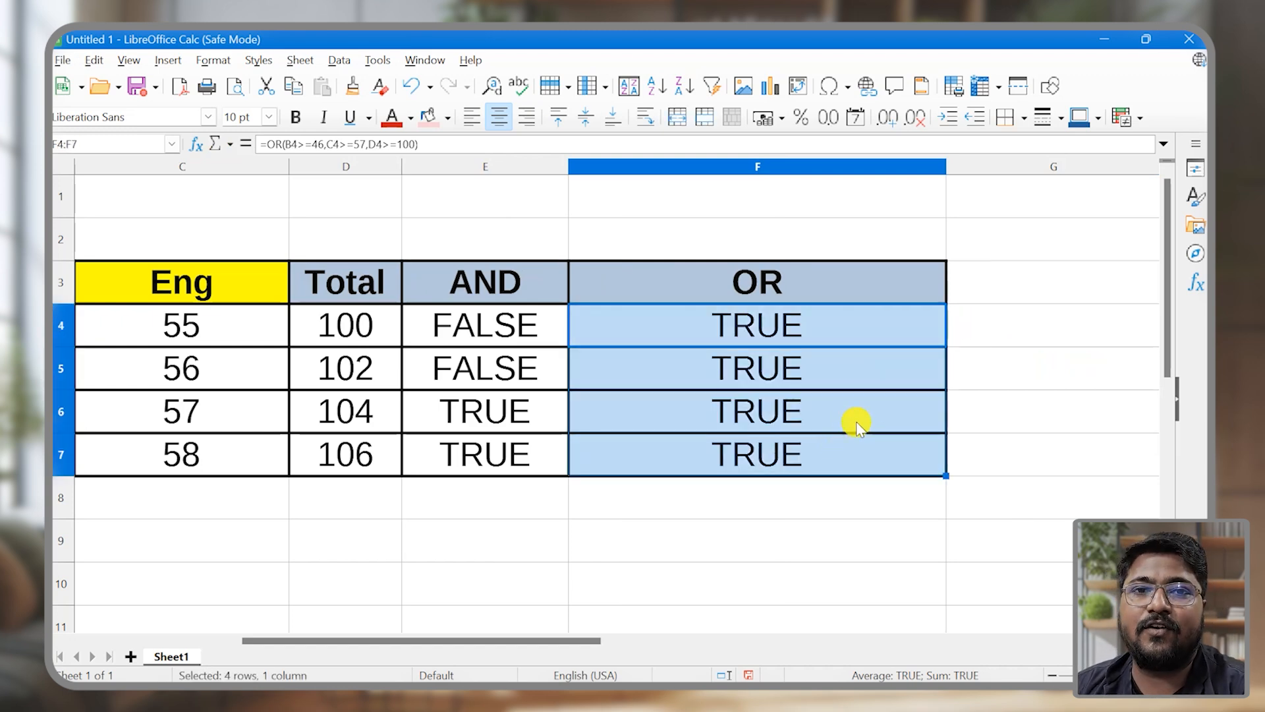